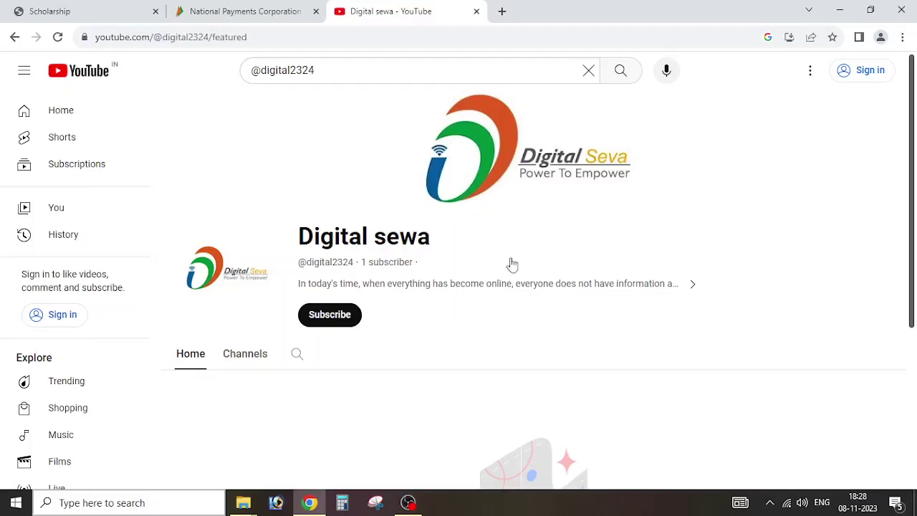
left_click_drag(375, 68, 245, 74)
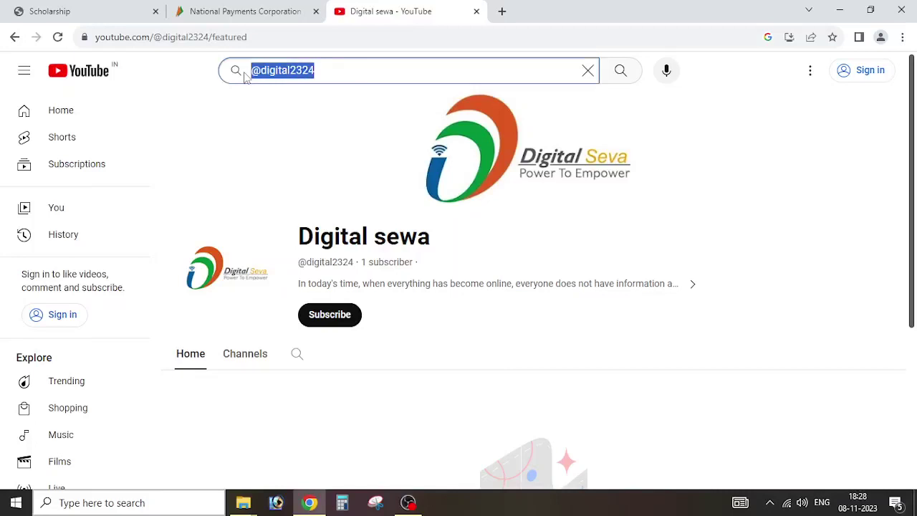
left_click(317, 71)
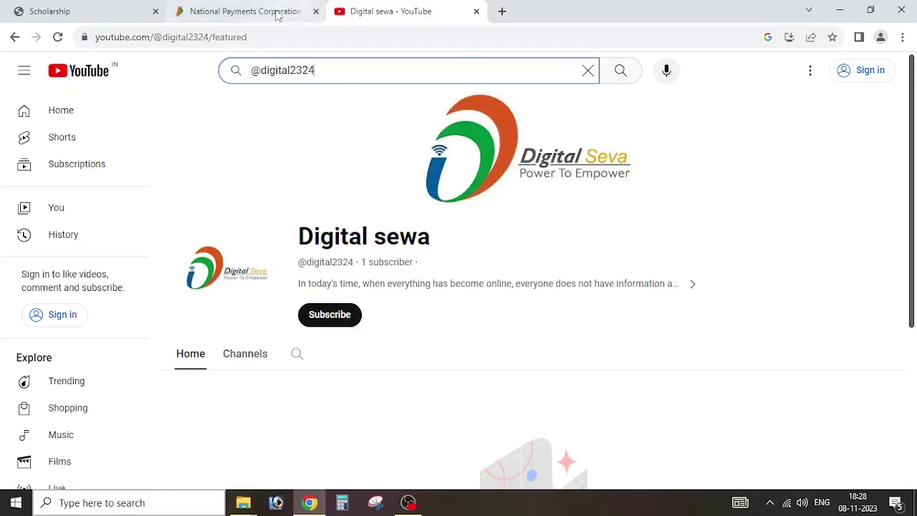
left_click(91, 8)
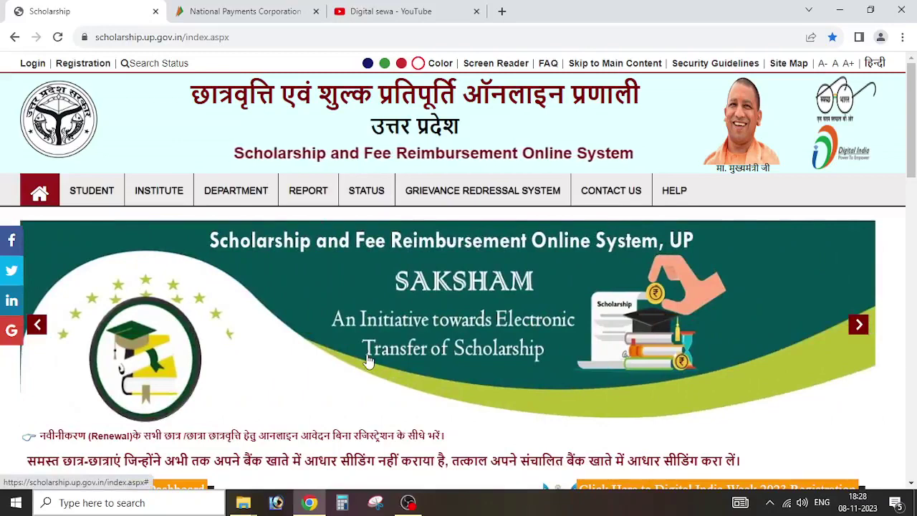
scroll(248, 298, "down", 1)
scroll(246, 297, "up", 1)
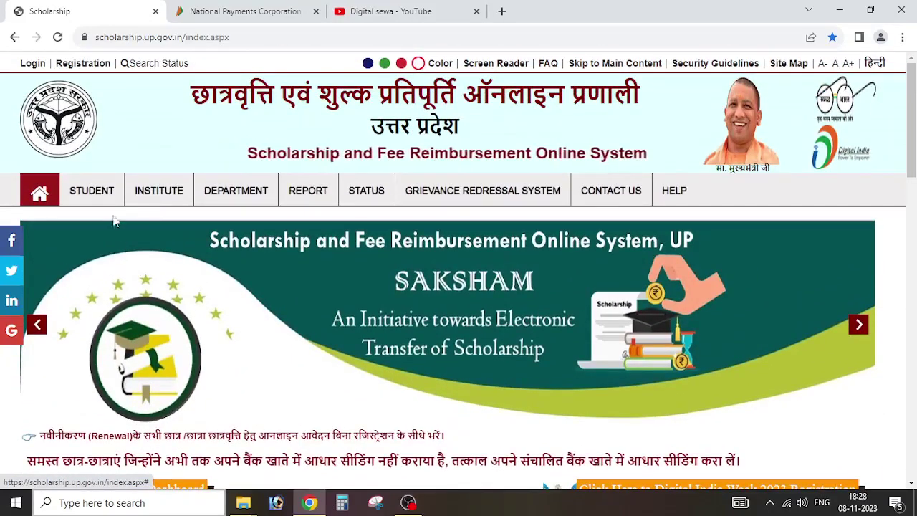
Step: View the Student Registration (2023-24) page, then return to the portal home page
mouse_move(111, 205)
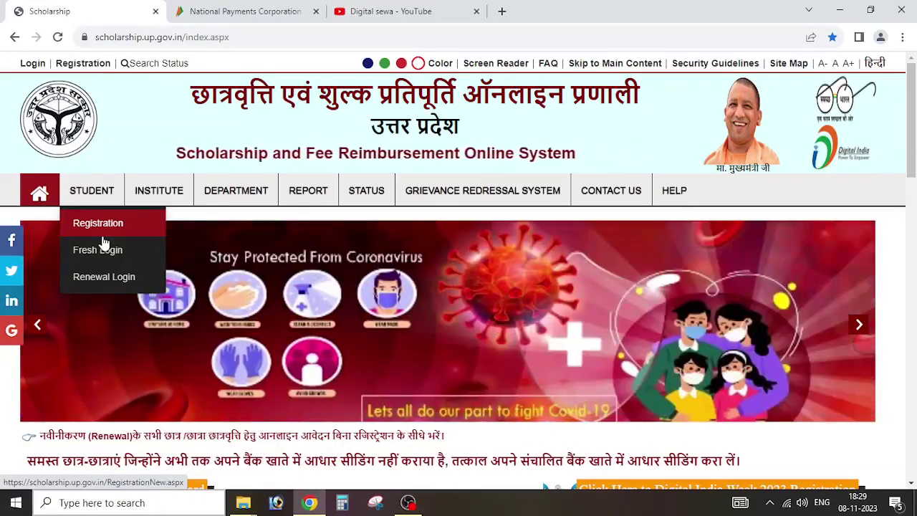
left_click(103, 235)
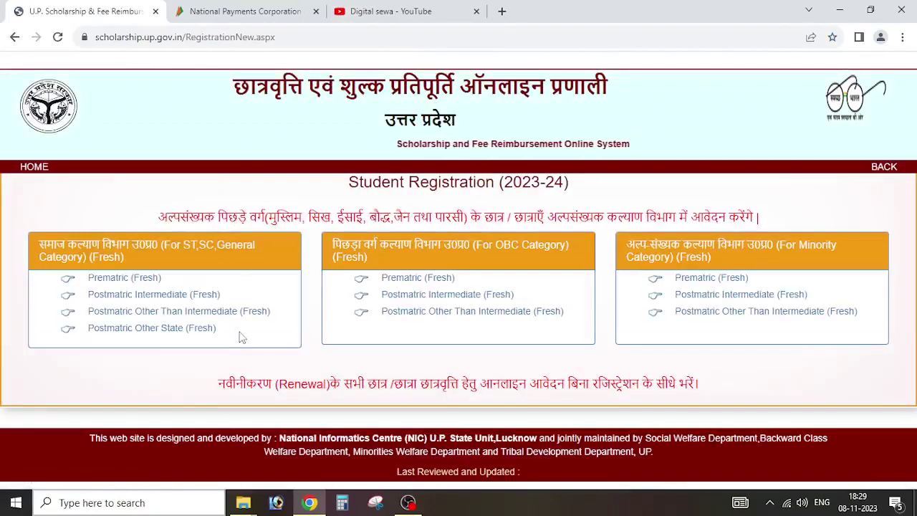
left_click(34, 167)
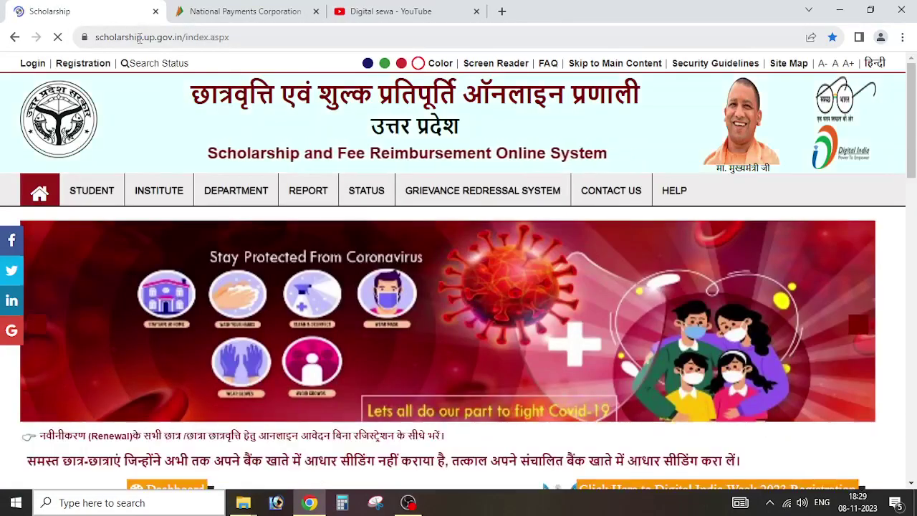
Step: Go to the google.com home page from the address bar
left_click(141, 40)
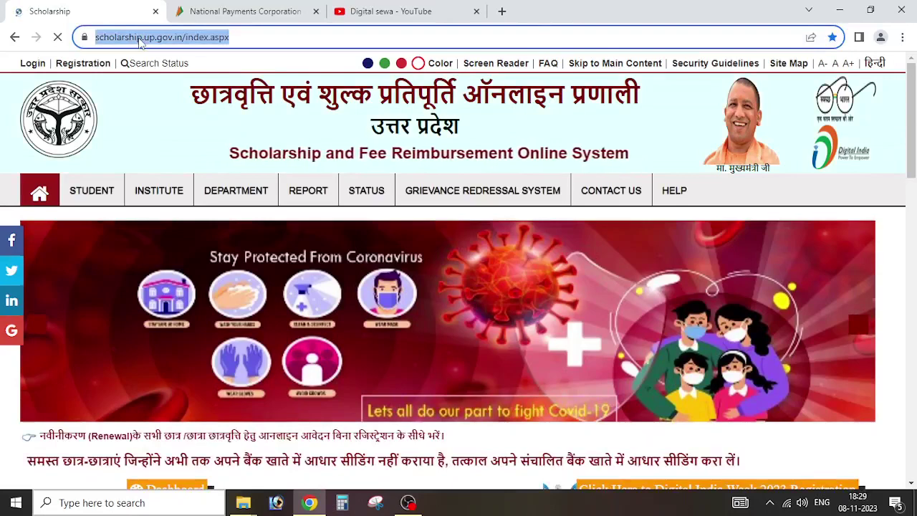
type("goo")
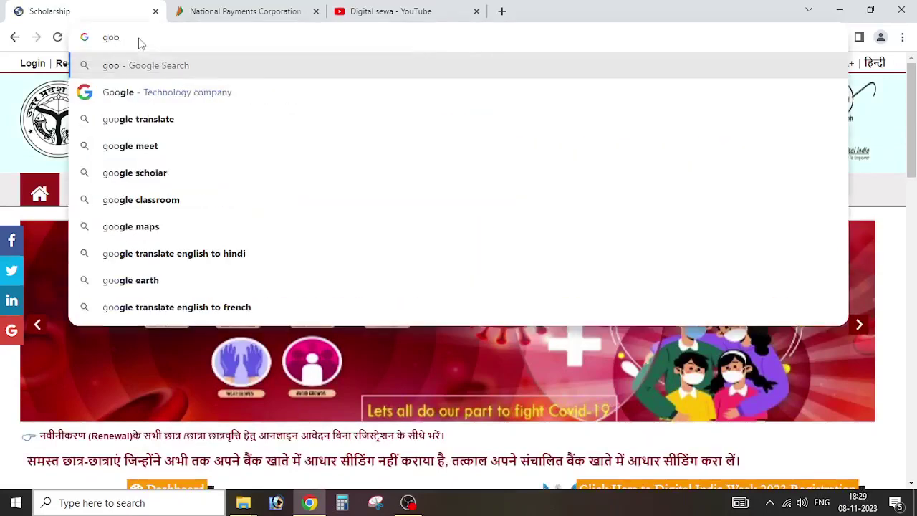
left_click(179, 92)
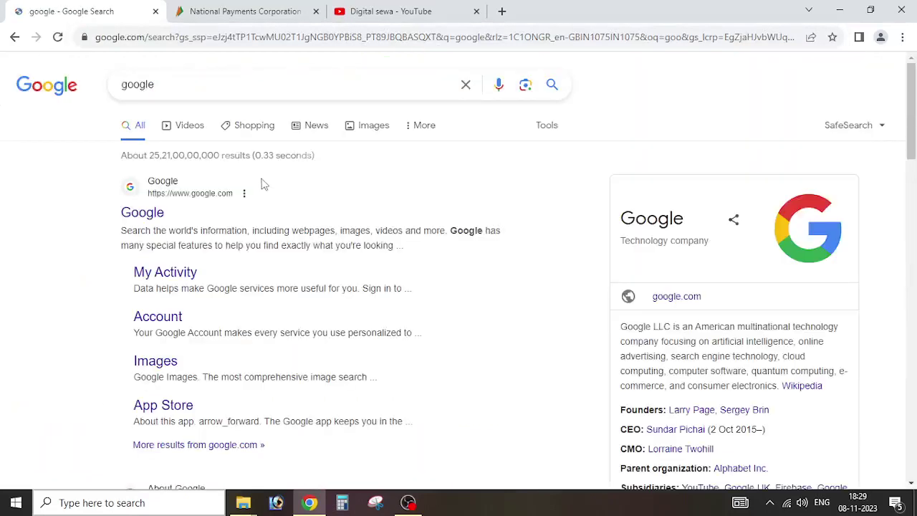
left_click(129, 213)
Step: Search for 'up scholarship' and open the official scholarship.up.gov.in result
left_click(357, 187)
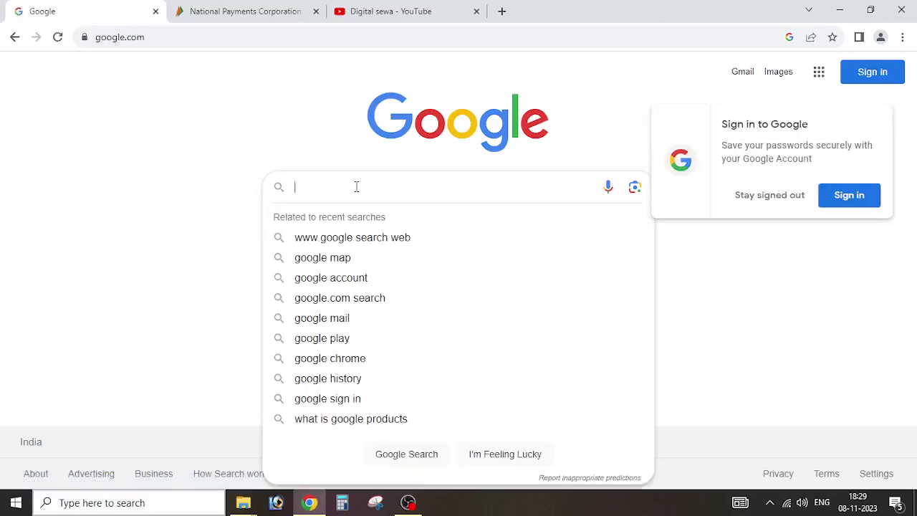
type("sch")
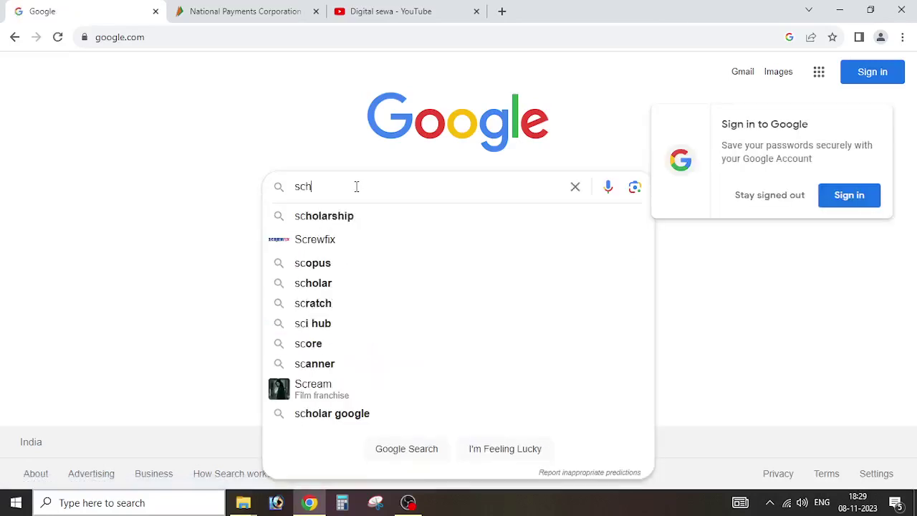
left_click(350, 216)
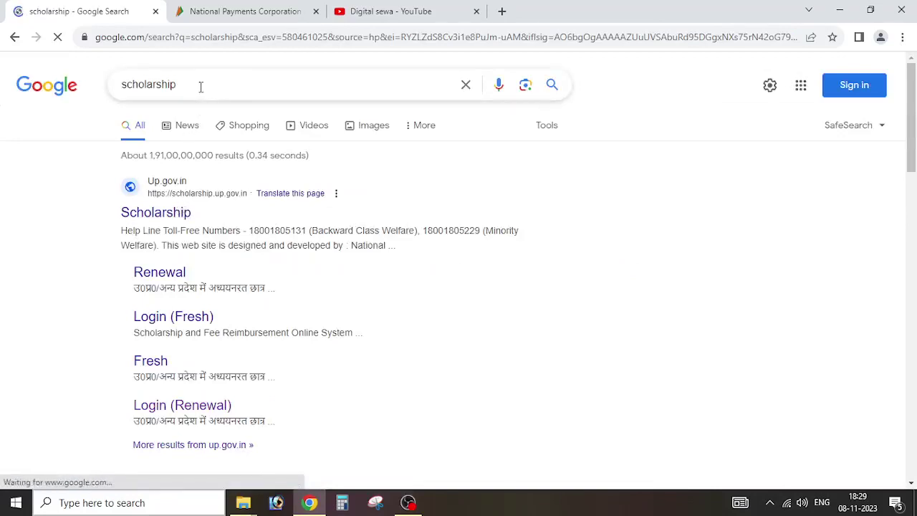
left_click(198, 87)
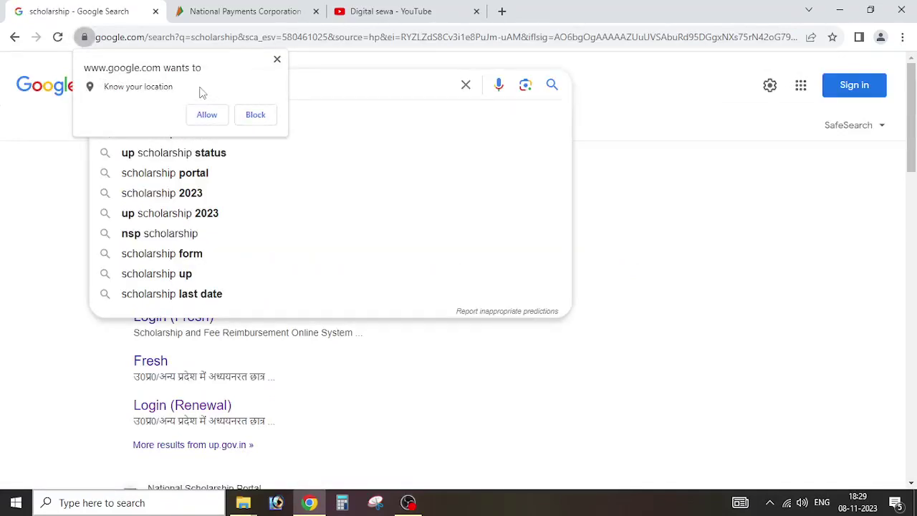
left_click(277, 59)
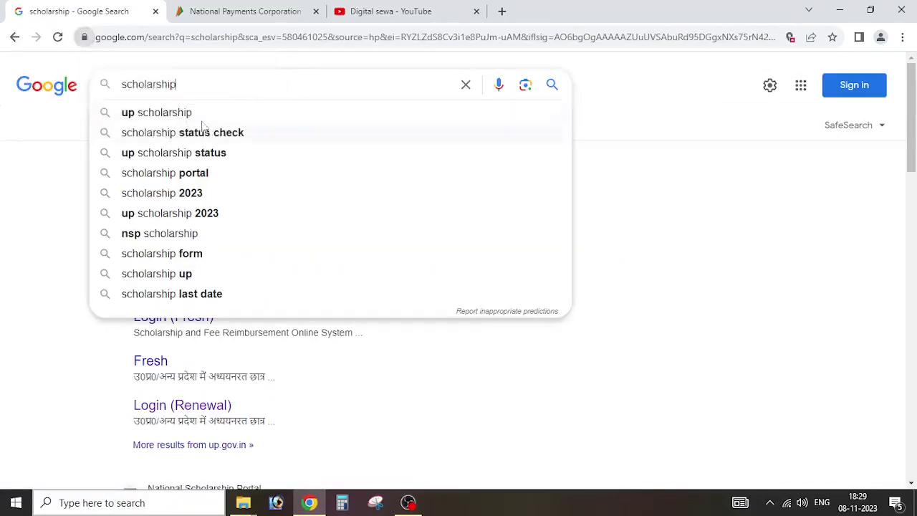
left_click(200, 114)
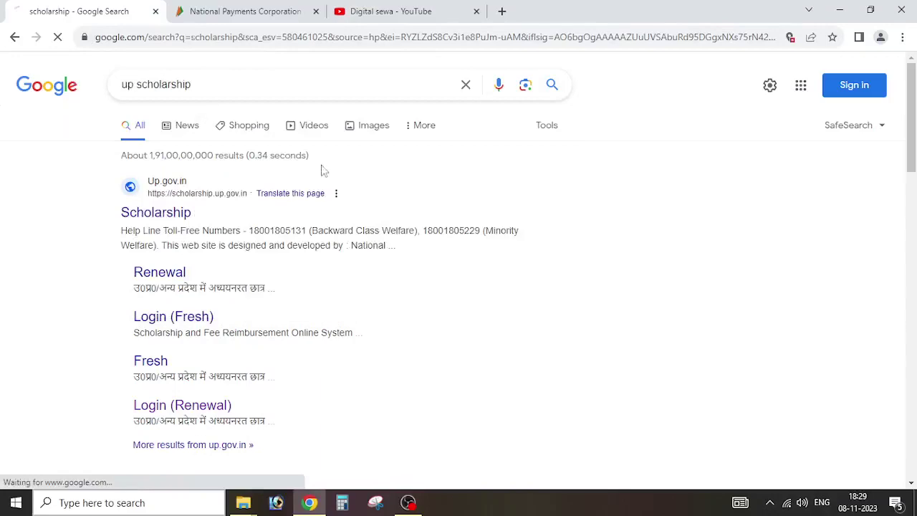
left_click(151, 212)
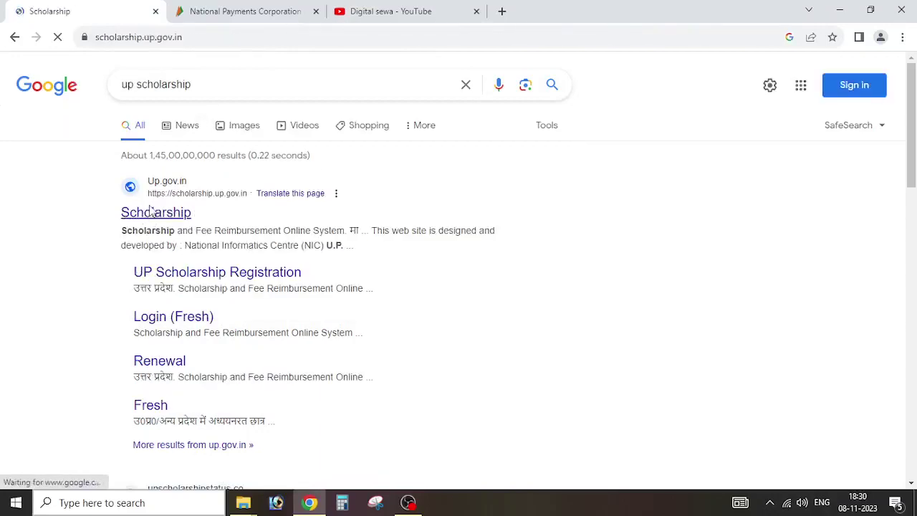
Step: Open the पूर्व दशम नियमावली list and expand the सामान्य वर्ग rule files
scroll(201, 219, "down", 4)
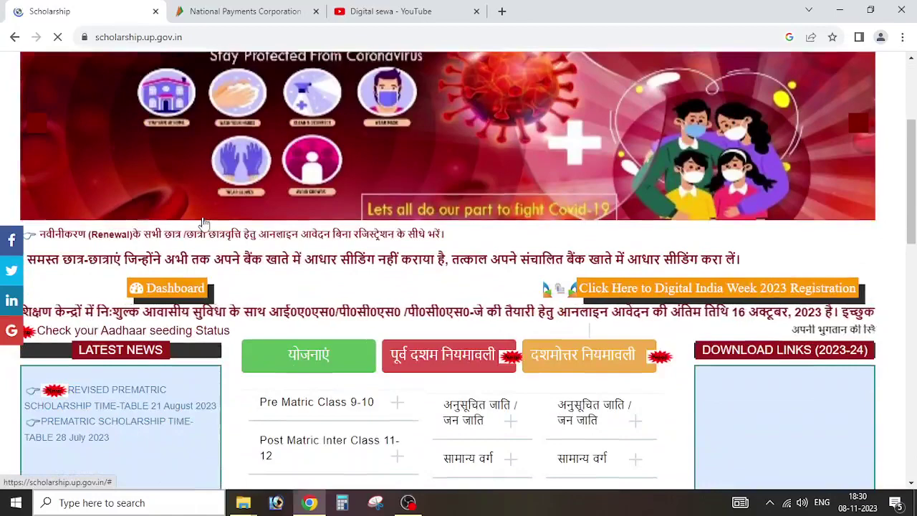
scroll(205, 228, "up", 2)
scroll(479, 246, "down", 4)
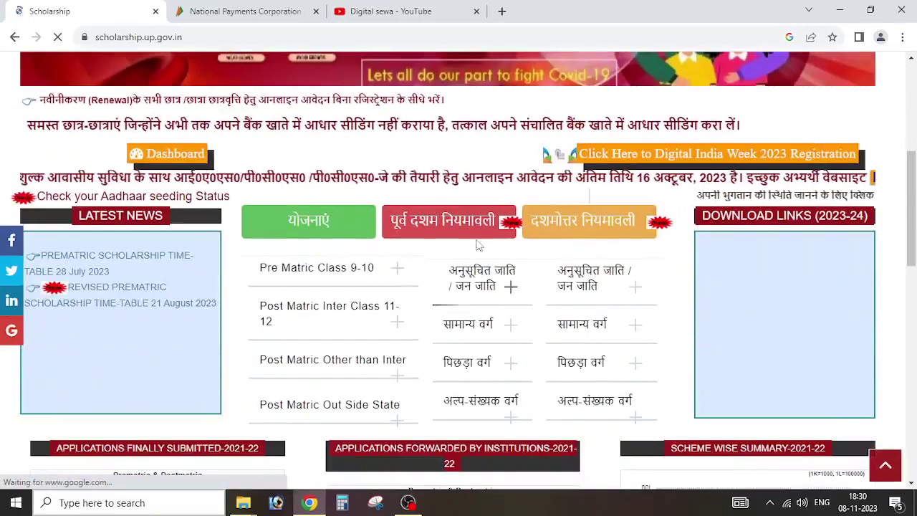
left_click(475, 233)
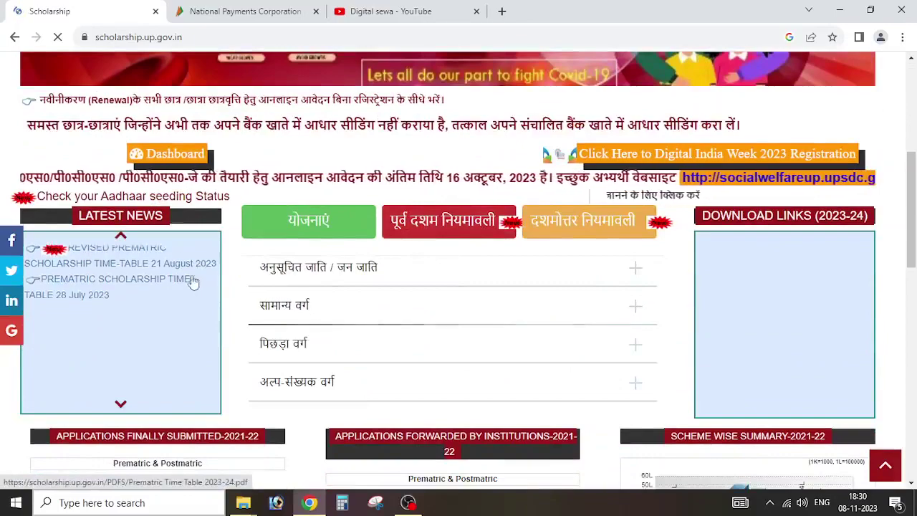
left_click(434, 321)
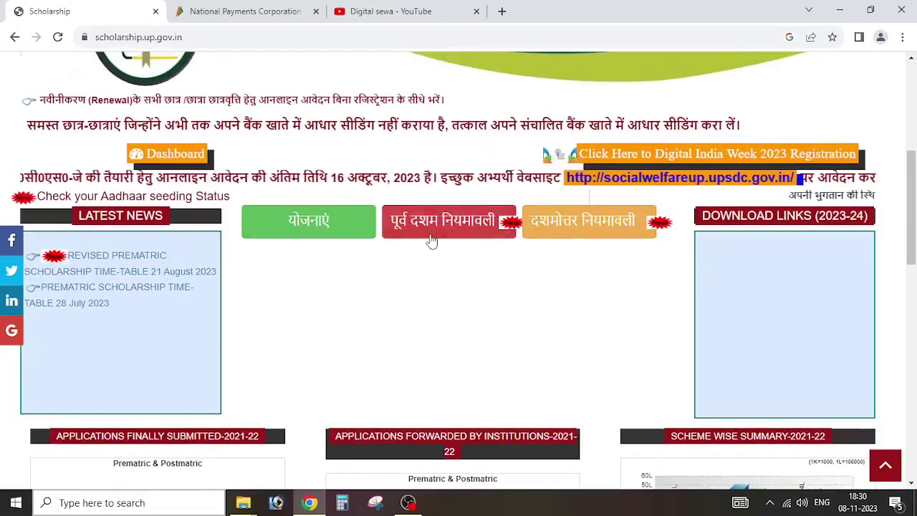
left_click(432, 241)
Step: Expand and collapse the अनुसूचित जाति / जन जाति and पिछड़ा वर्ग rule files
left_click(383, 274)
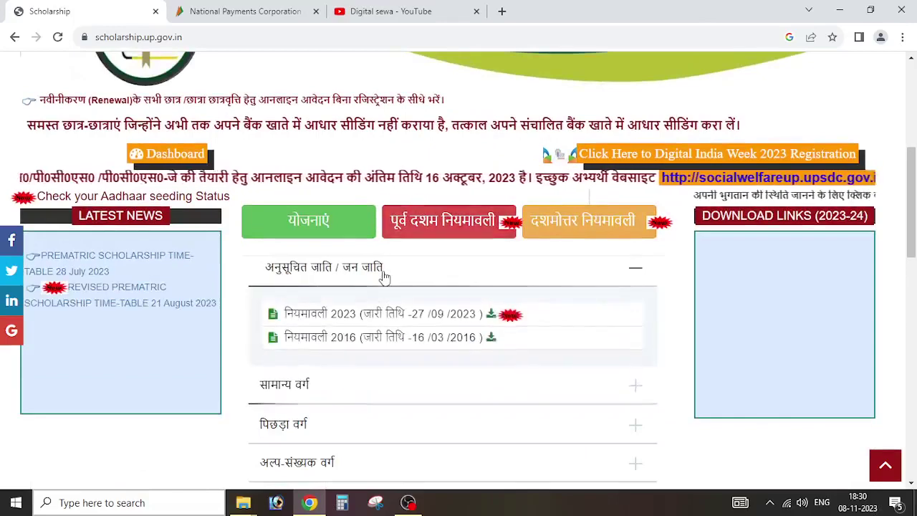
left_click(384, 274)
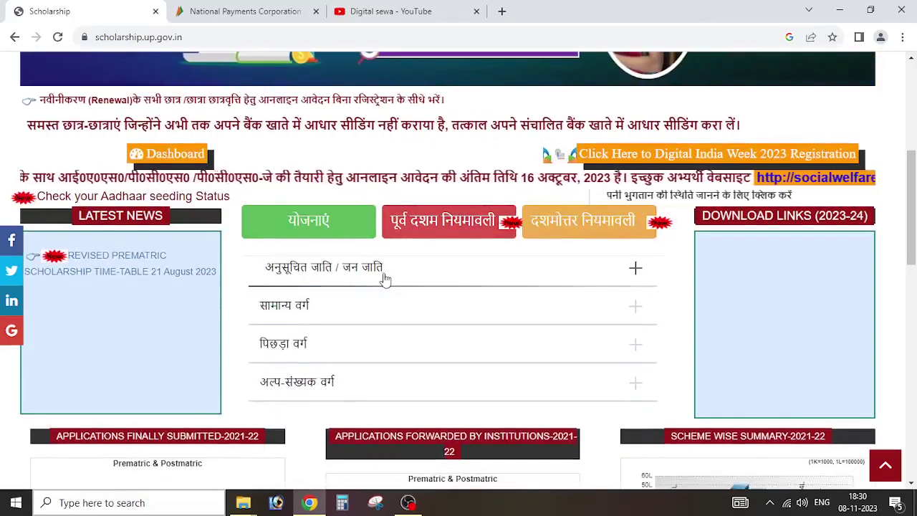
left_click(370, 350)
scroll(374, 353, "down", 1)
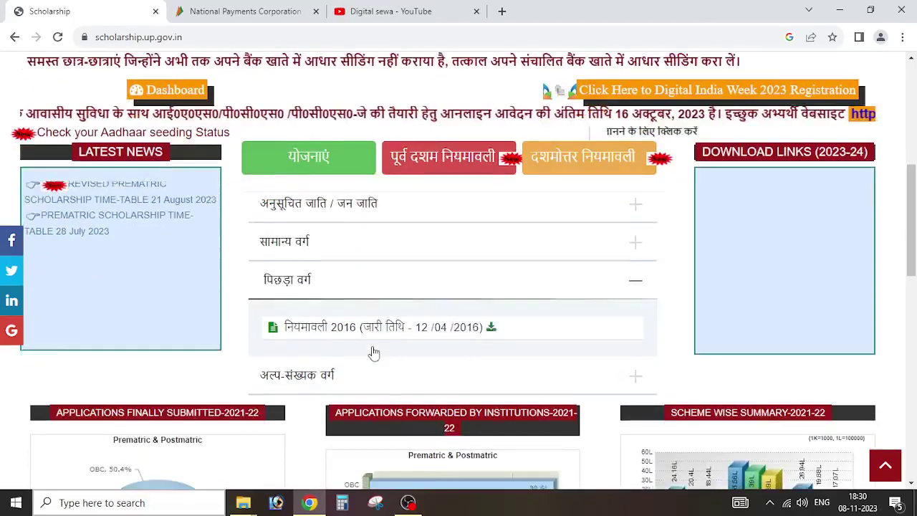
left_click(381, 286)
scroll(389, 256, "up", 3)
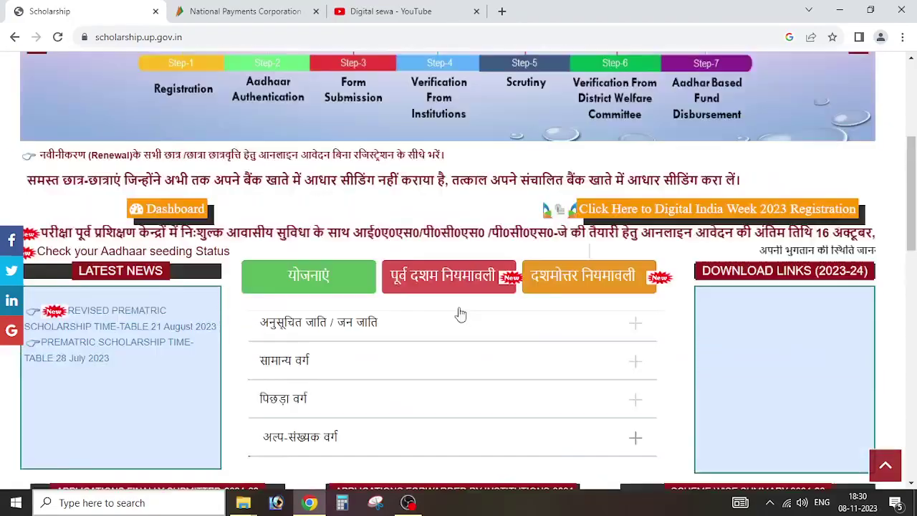
scroll(458, 313, "up", 3)
mouse_move(120, 206)
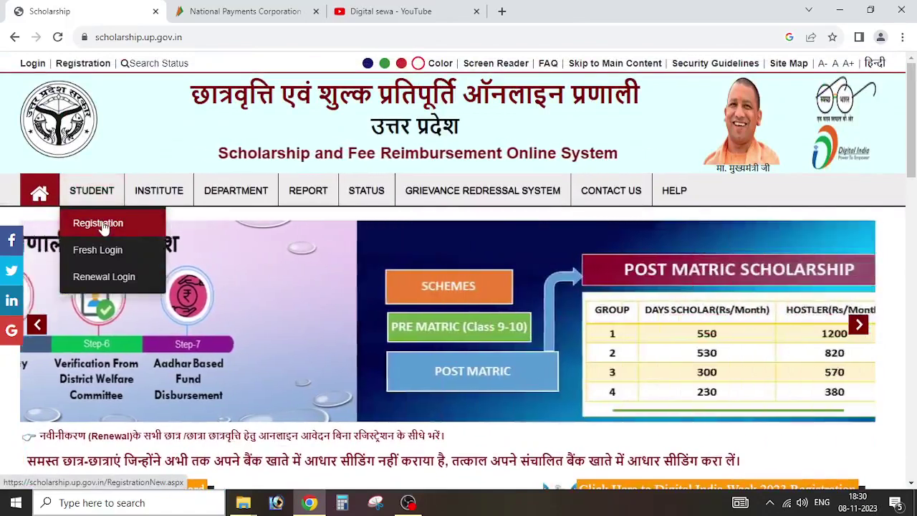
Step: Open Student Registration (2023-24) and highlight the ST/SC/General heading and minority Postmatric Intermediate option
left_click(103, 224)
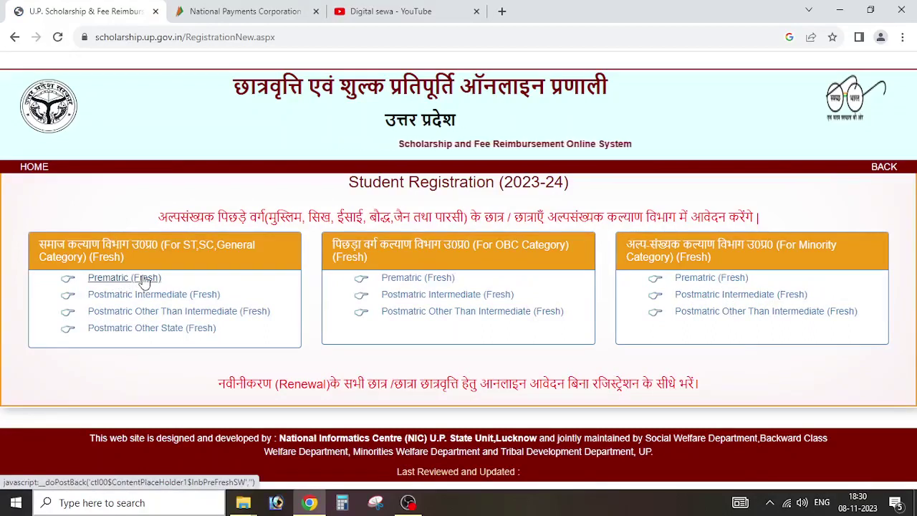
left_click_drag(183, 244, 252, 267)
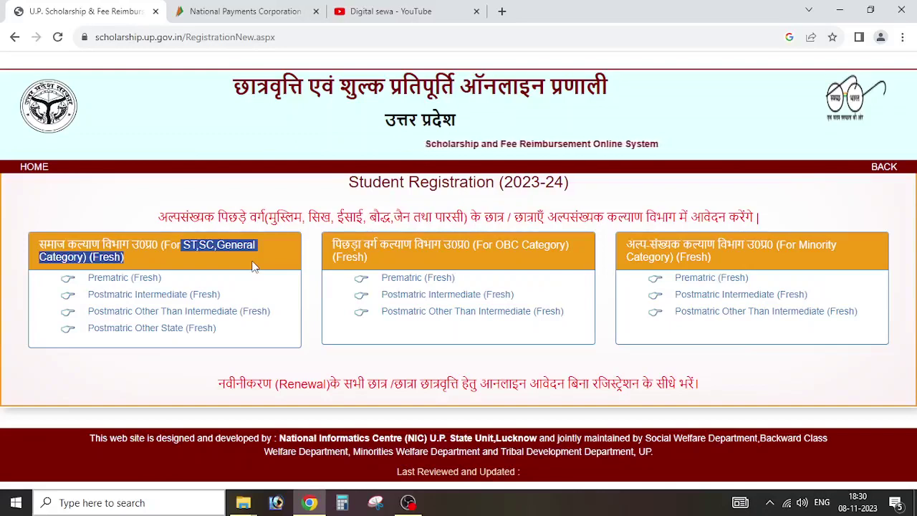
left_click(172, 262)
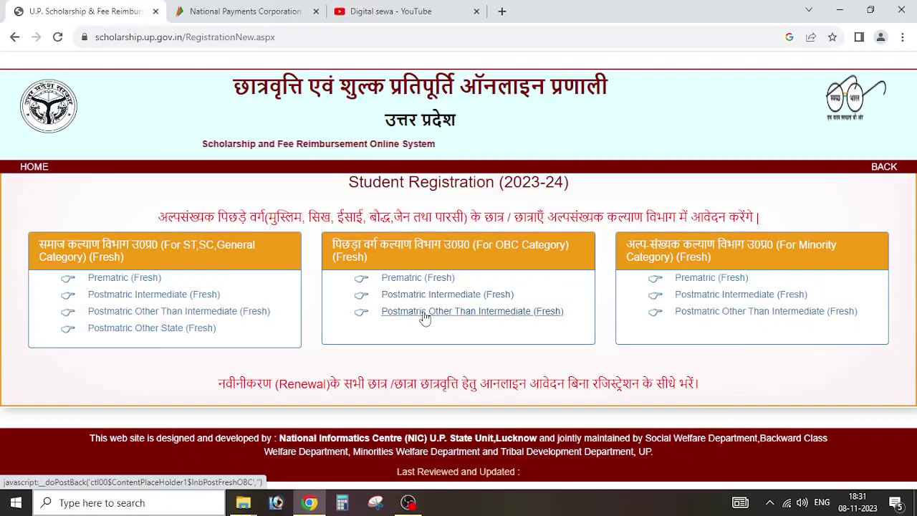
left_click_drag(780, 283, 759, 291)
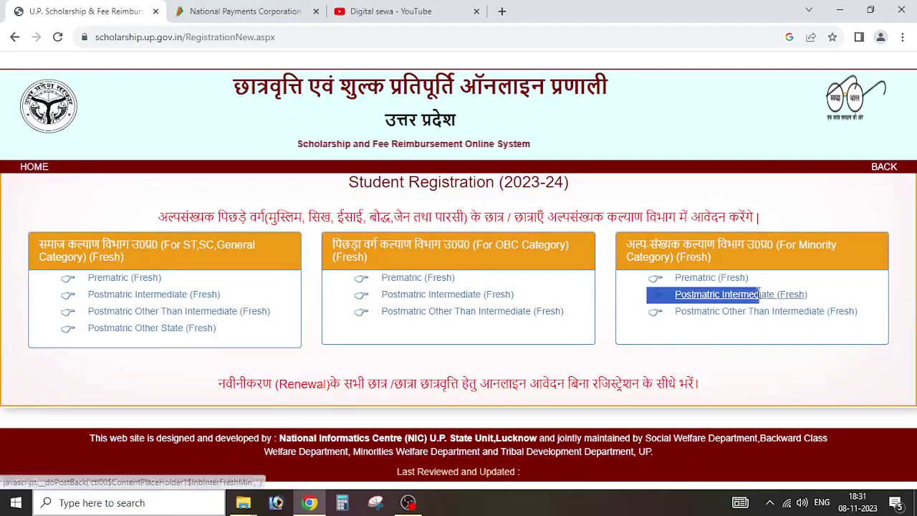
left_click(761, 282)
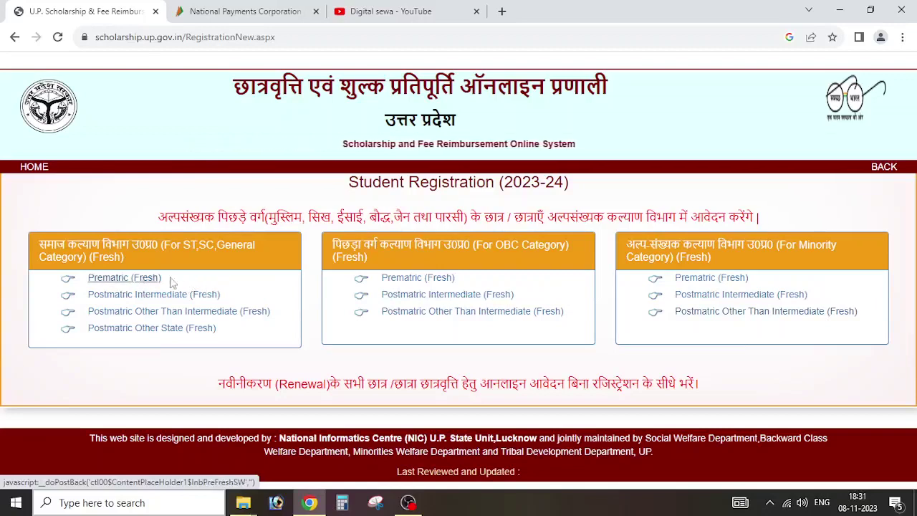
Step: Open the OBC Prematric Fresh form and choose district Agra and the Rapura school
left_click(387, 279)
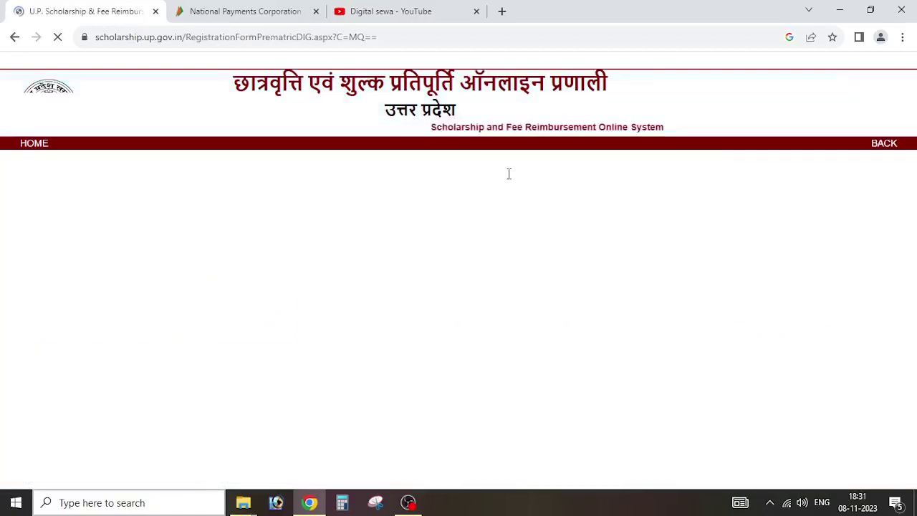
scroll(494, 208, "down", 2)
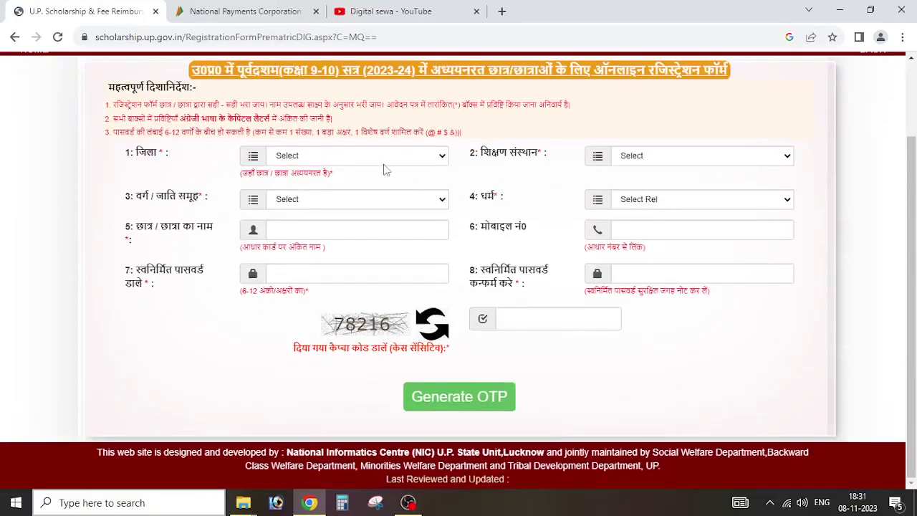
left_click(383, 157)
left_click(373, 183)
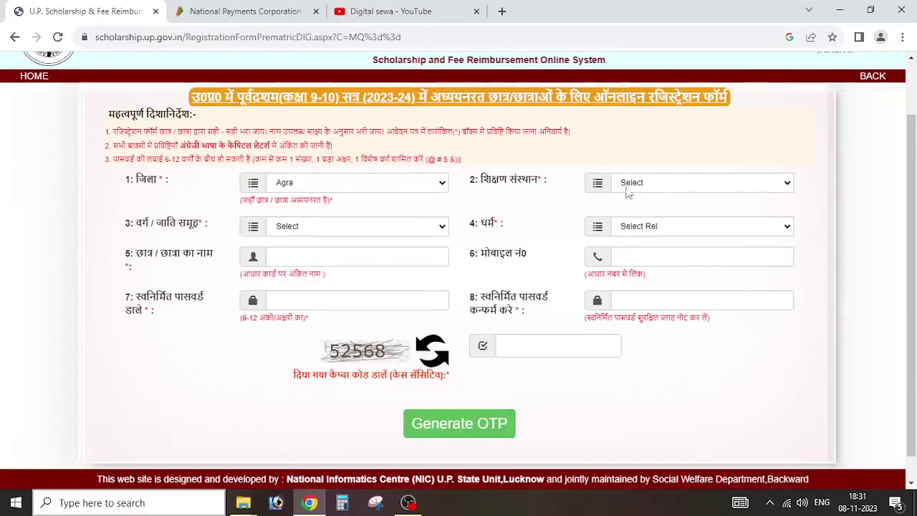
left_click(628, 184)
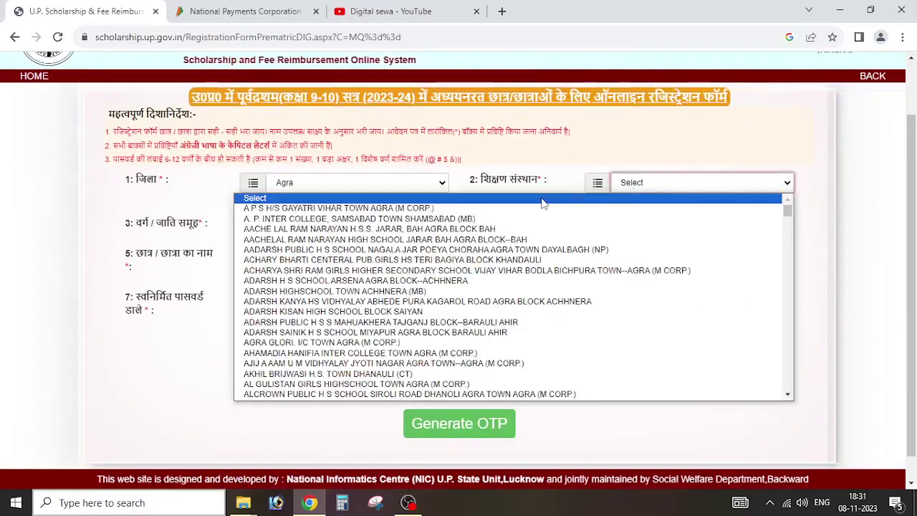
type("shri")
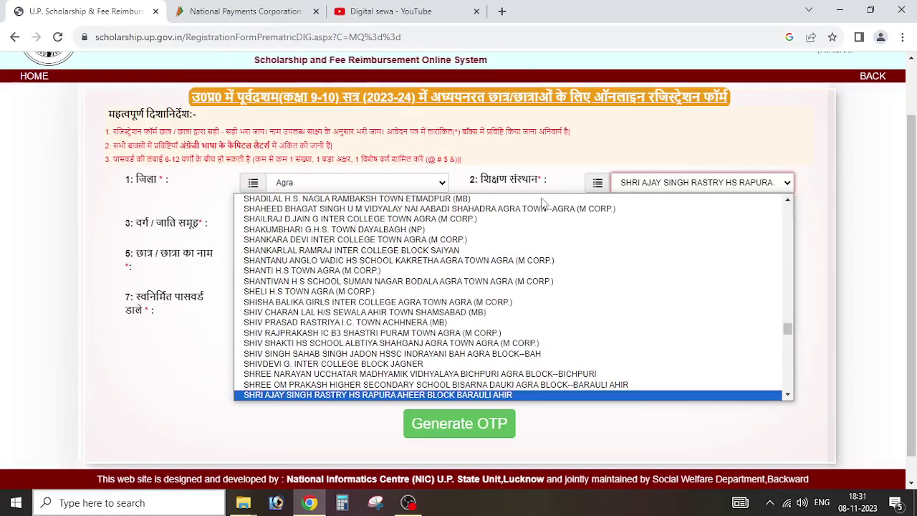
key("Return")
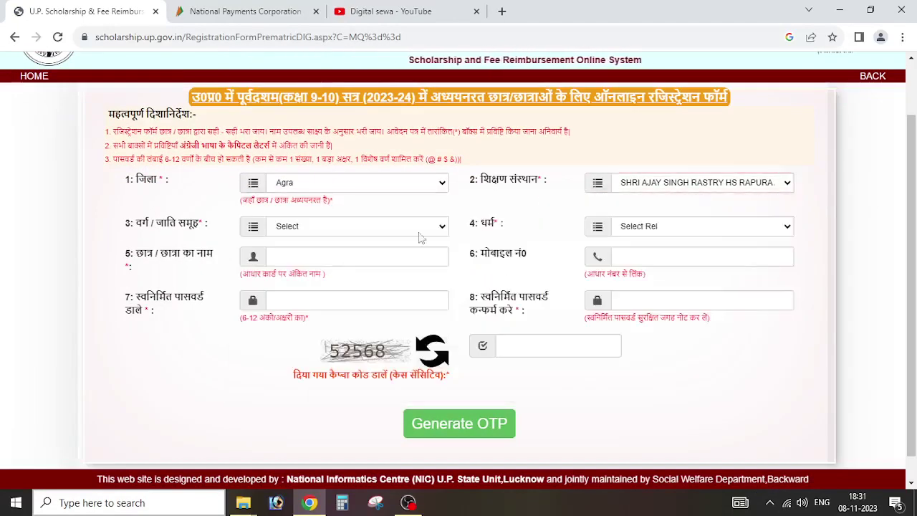
left_click(646, 187)
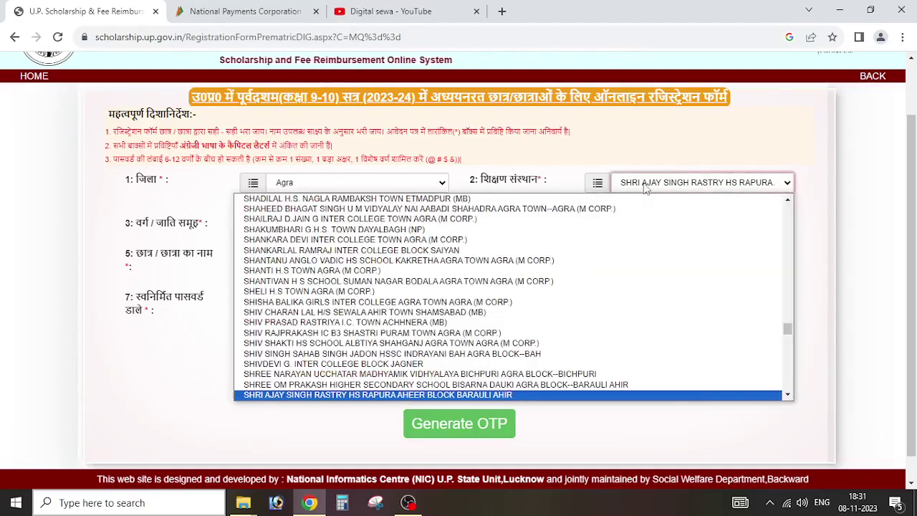
left_click(645, 187)
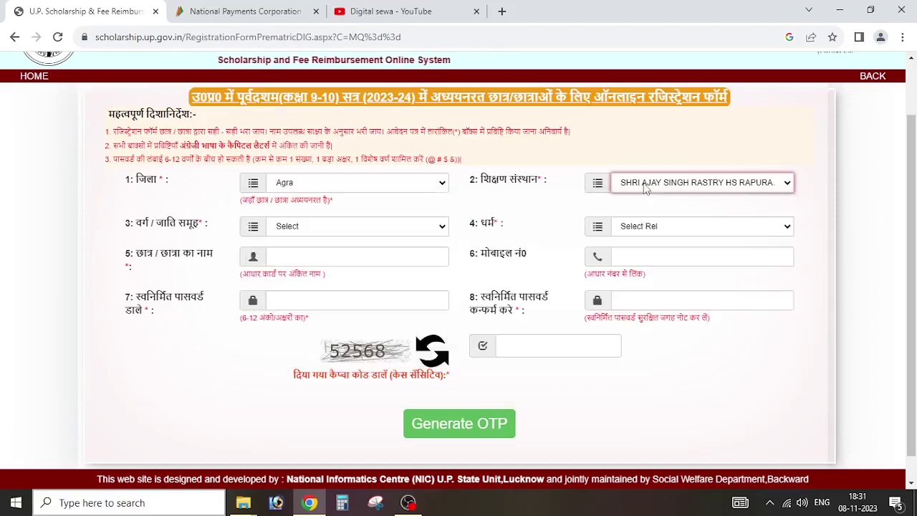
Step: Set the category to Other Backward Class and the religion to Hindu
left_click(365, 228)
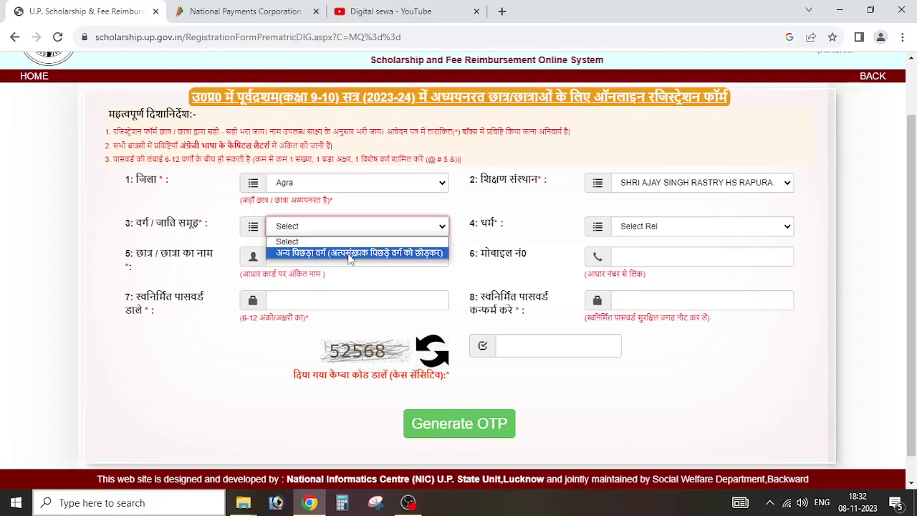
left_click(422, 246)
left_click(420, 226)
left_click(420, 251)
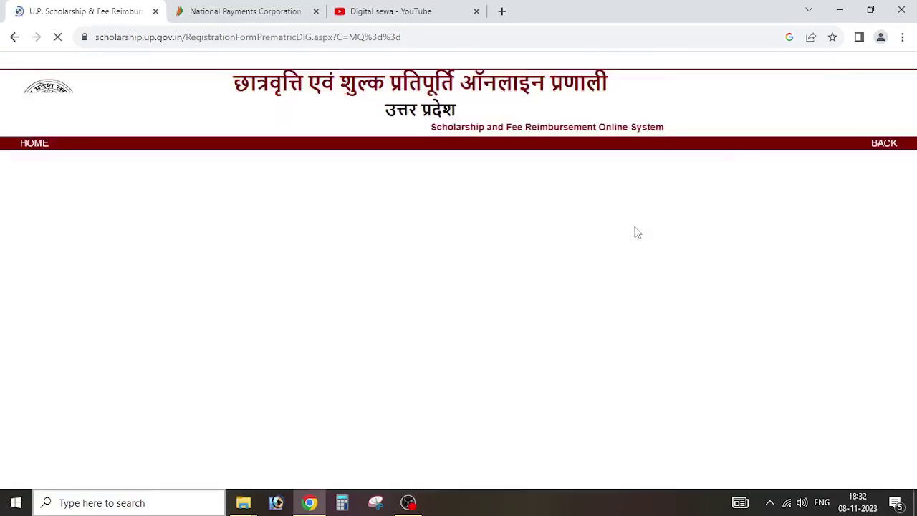
left_click(640, 300)
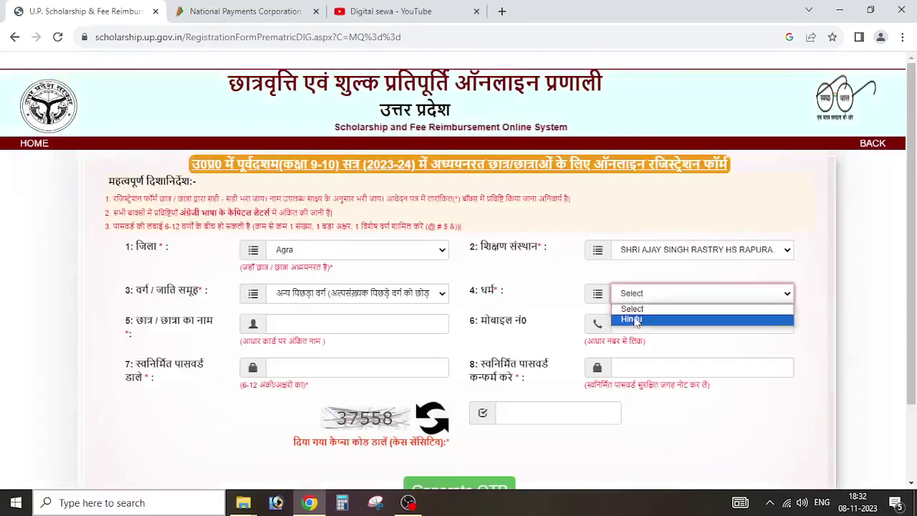
left_click(634, 318)
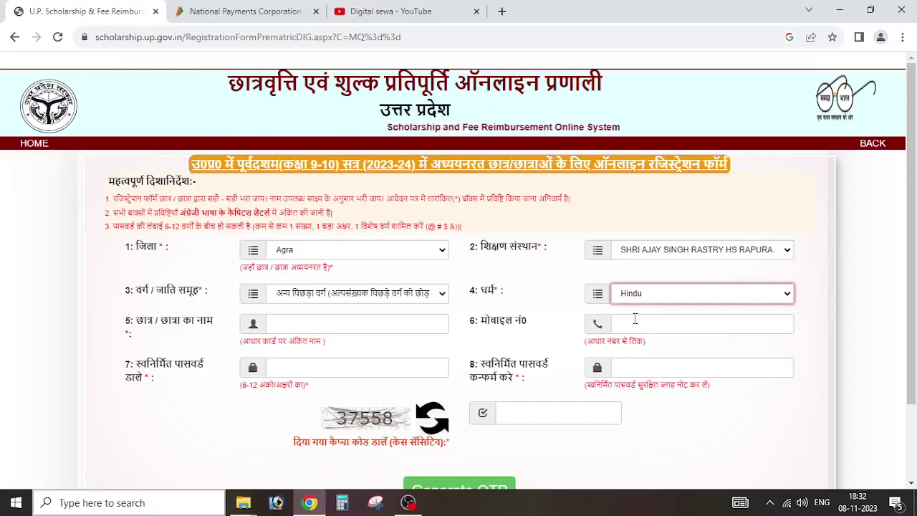
scroll(635, 319, "down", 3)
Step: Enter the student's name, mobile number and password, then submit to generate an OTP
left_click(377, 228)
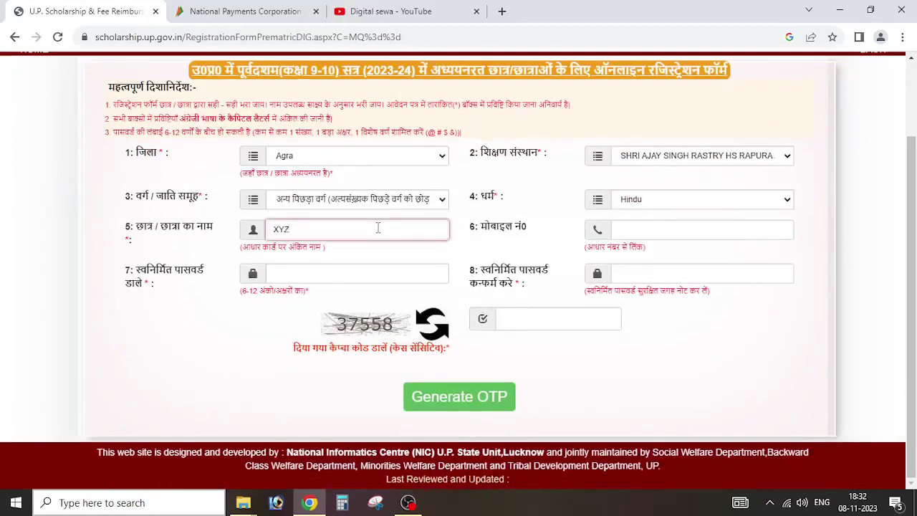
left_click(688, 225)
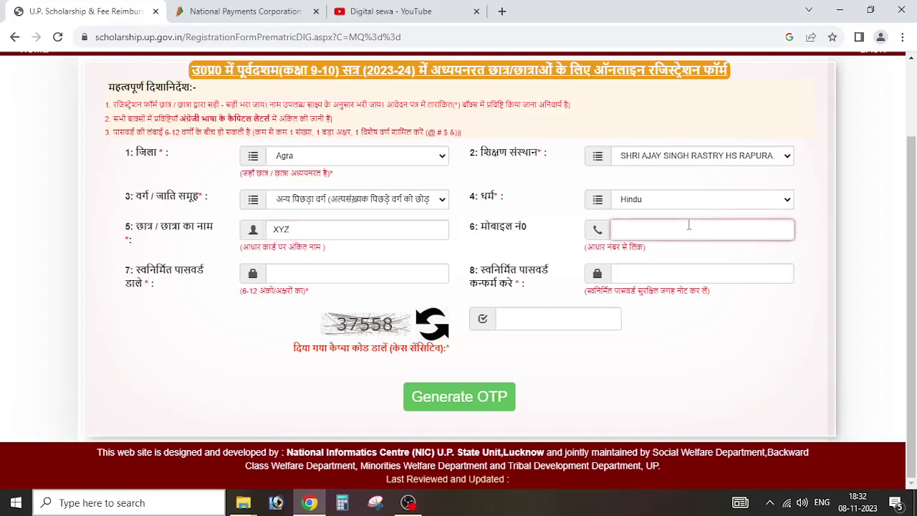
key("a")
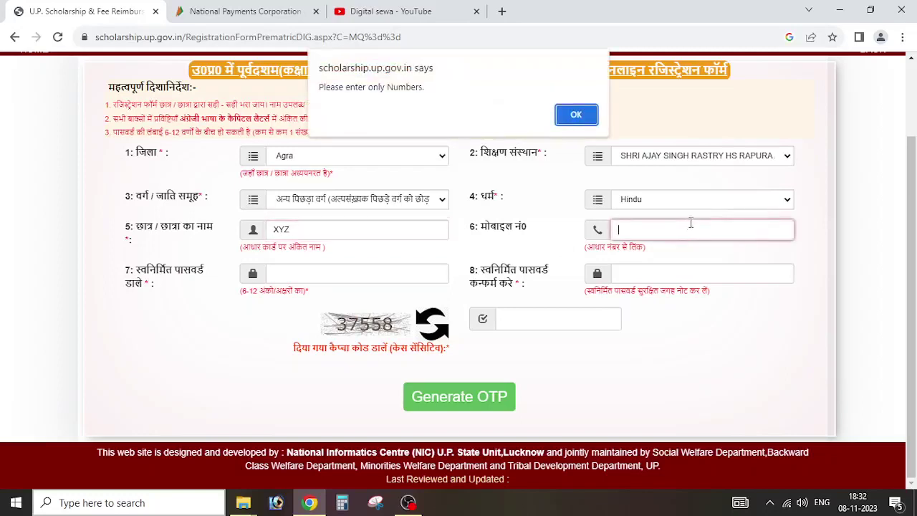
left_click(576, 116)
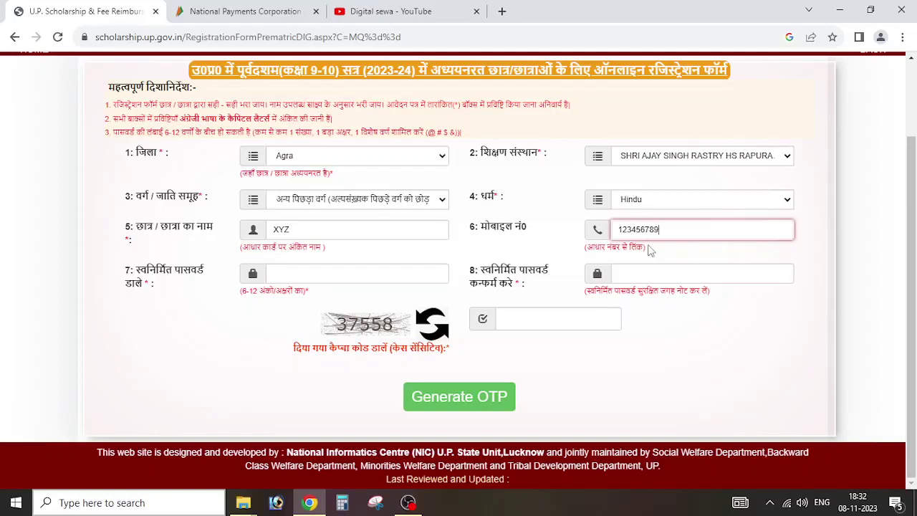
left_click(379, 282)
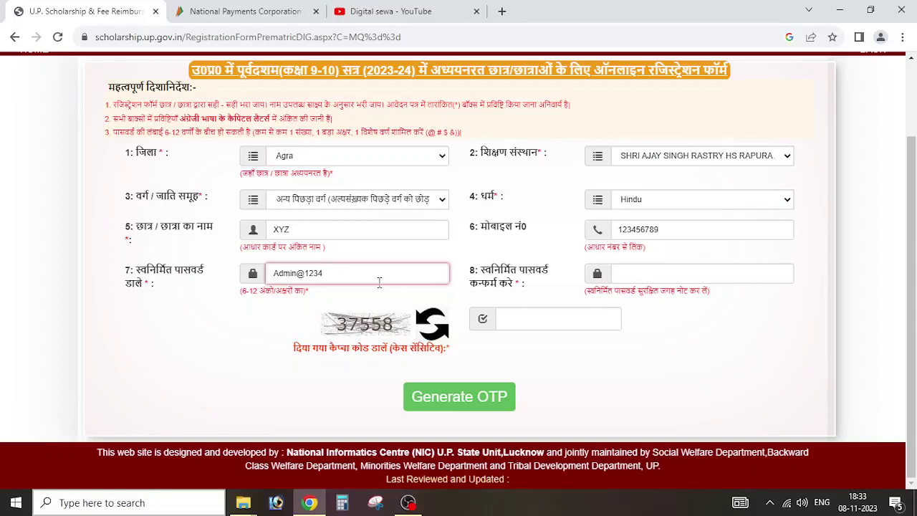
left_click(475, 404)
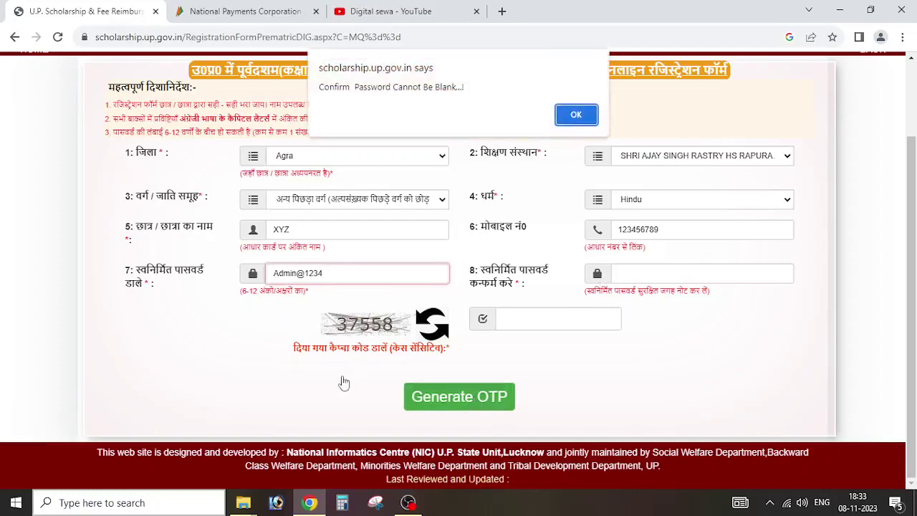
left_click(575, 114)
Step: Open 2.jpeg, the sample 2023-24 class 9-10 registration slip, from the New folder
mouse_move(244, 502)
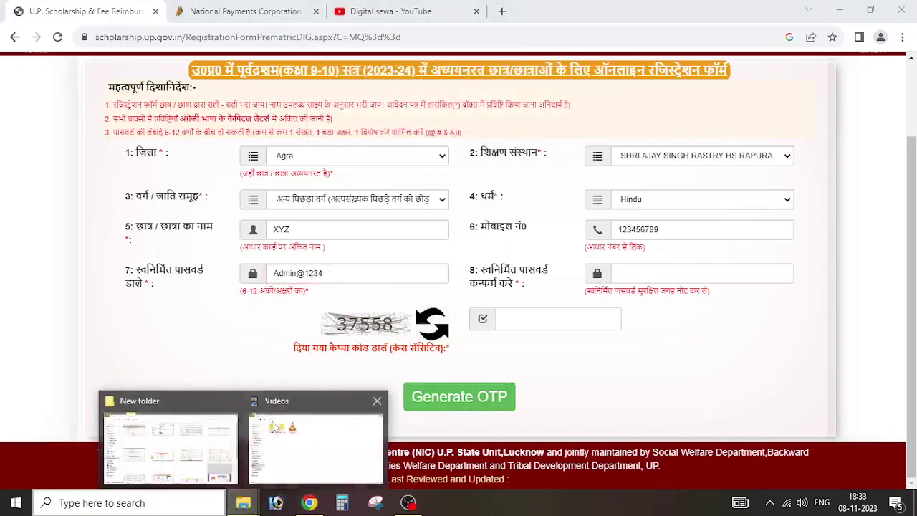
left_click(206, 445)
double_click(266, 90)
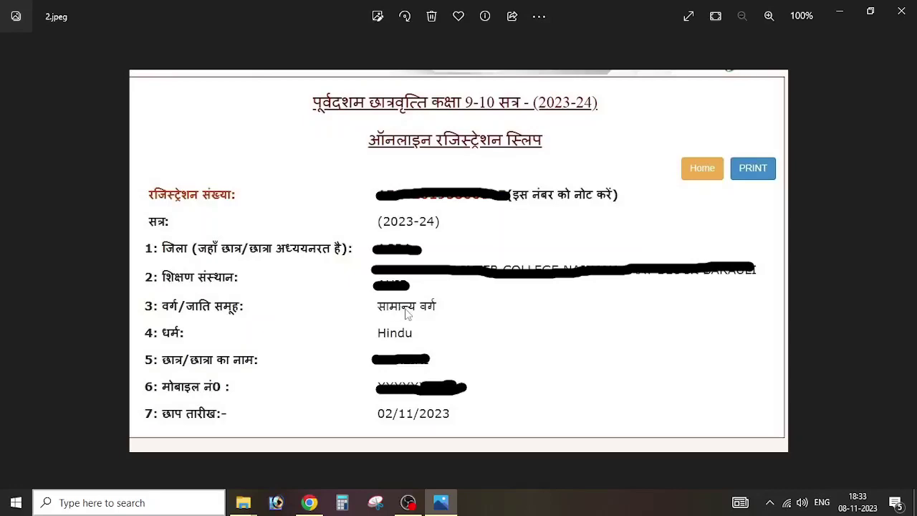
scroll(405, 313, "up", 2)
scroll(406, 313, "down", 2)
left_click(309, 502)
Step: Return to the portal home page and open STUDENT > Renewal Login > Prematric Student Login
scroll(204, 140, "up", 2)
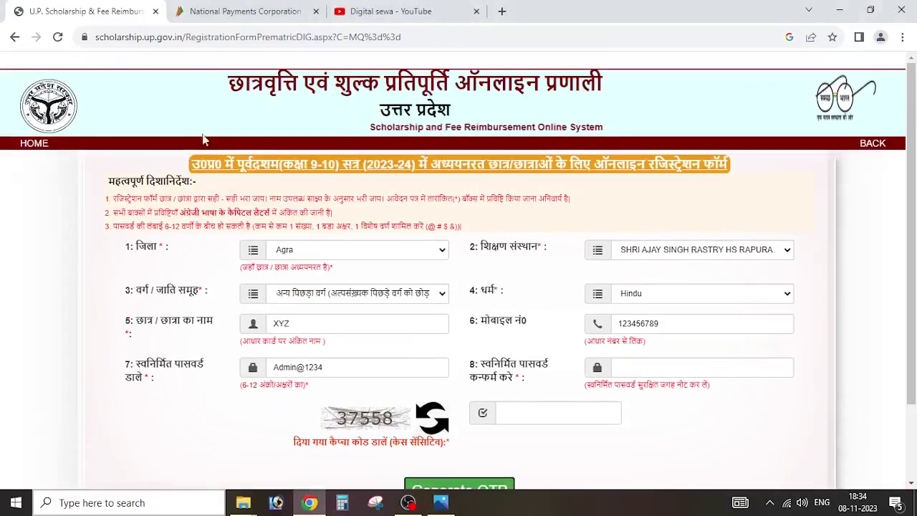
left_click(34, 147)
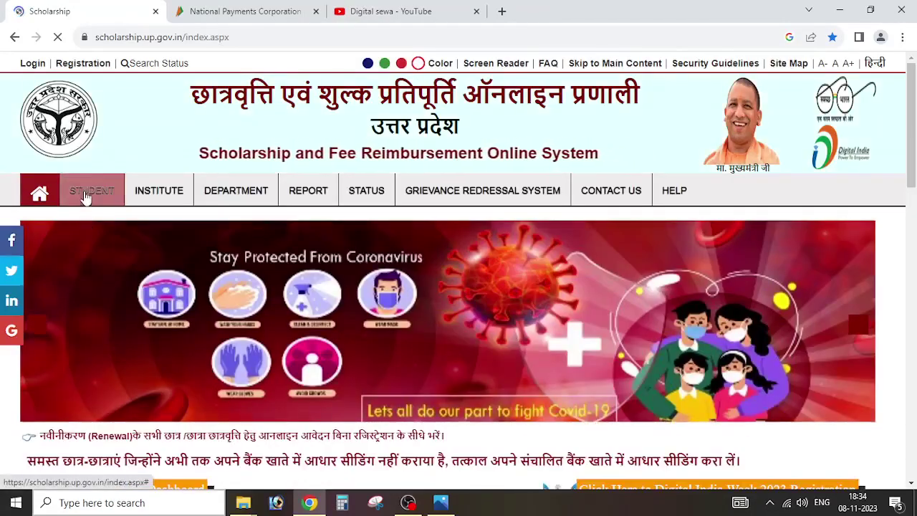
mouse_move(86, 197)
mouse_move(102, 250)
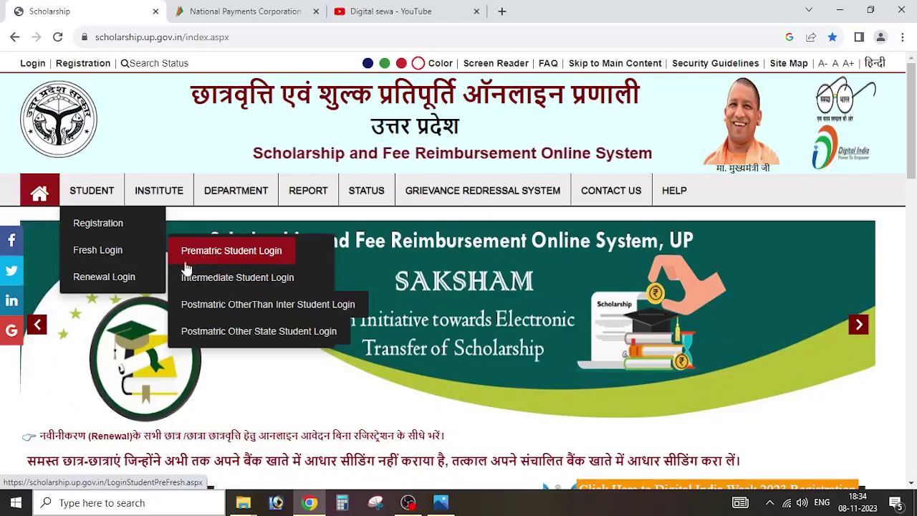
mouse_move(139, 282)
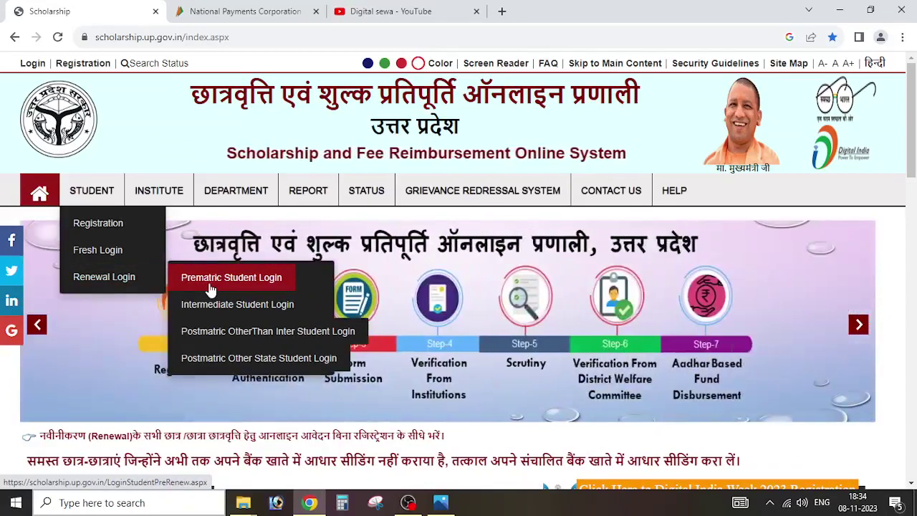
left_click(211, 288)
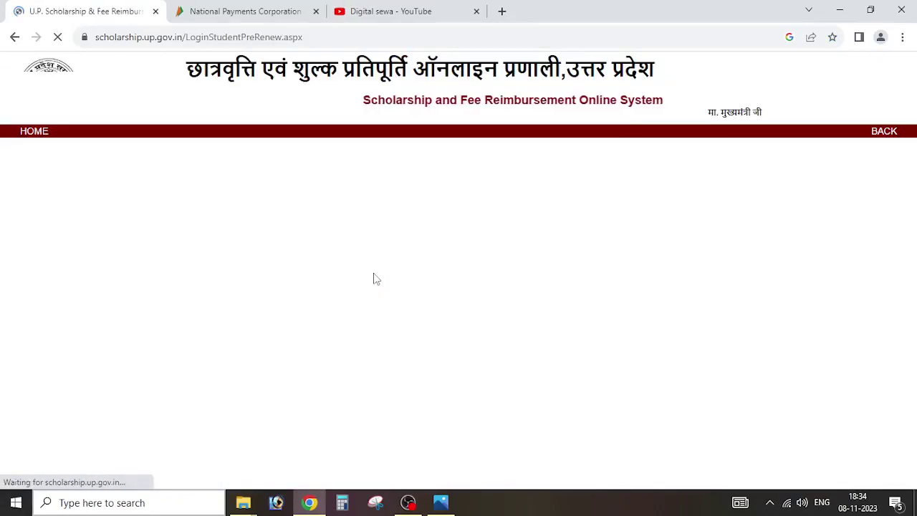
Step: Point out the registration number, date-of-birth and password fields, then go back HOME
left_click(529, 246)
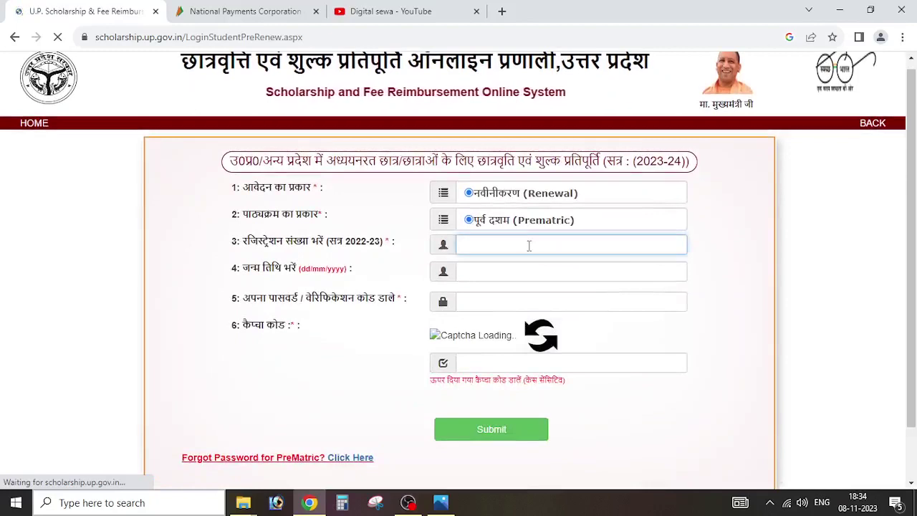
left_click(509, 270)
left_click(516, 302)
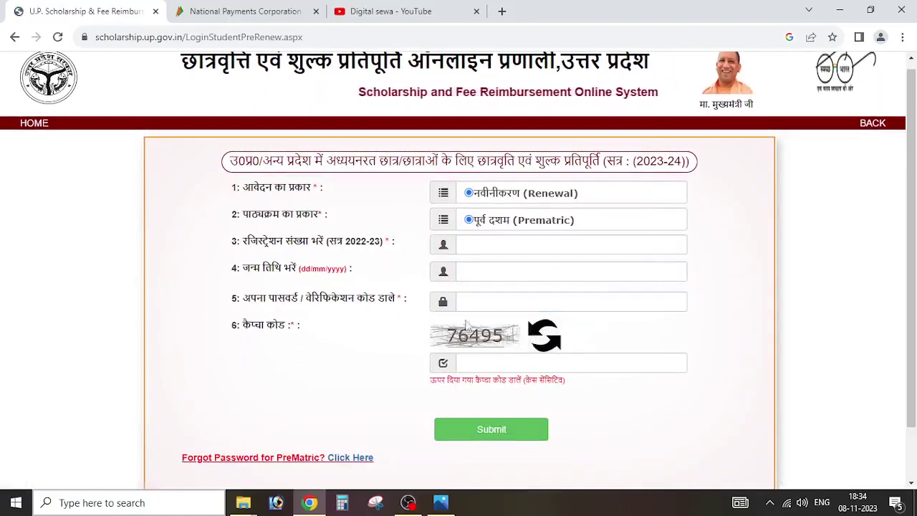
left_click(472, 301)
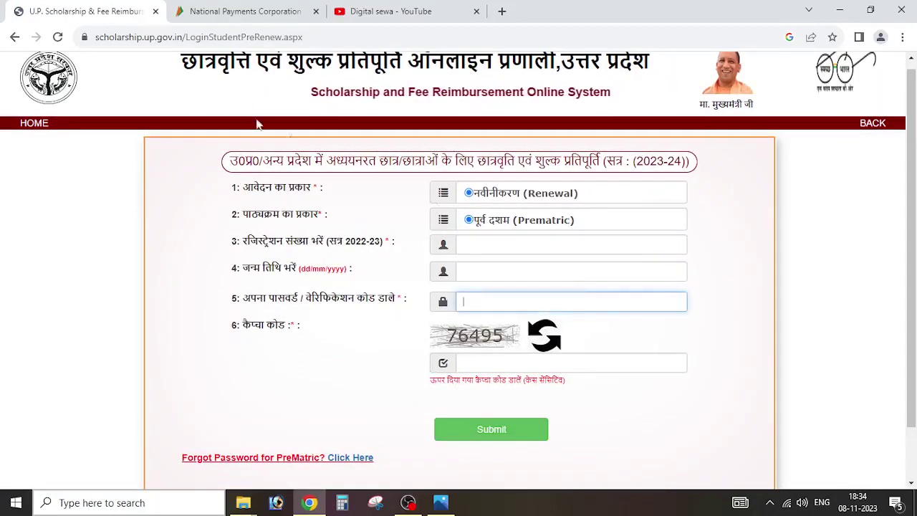
left_click(30, 125)
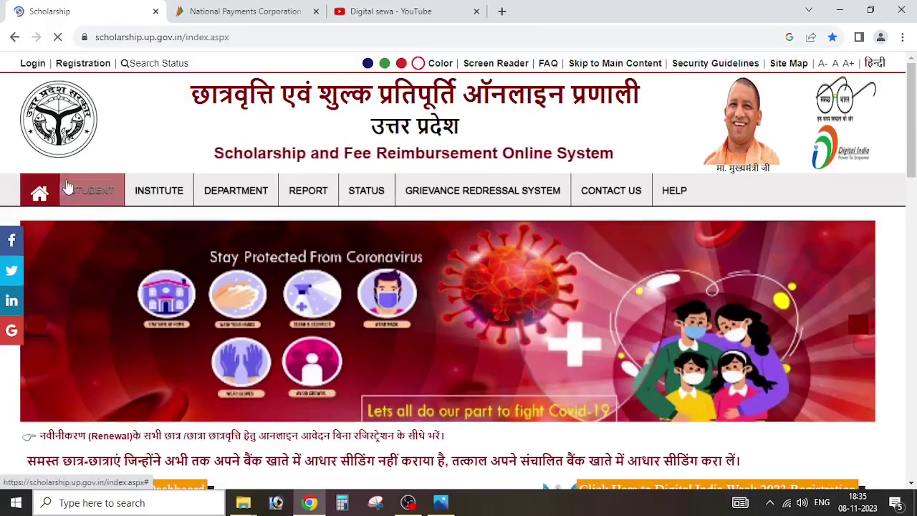
Step: Open the Prematric fresh student login page from the STUDENT menu
mouse_move(81, 194)
mouse_move(92, 253)
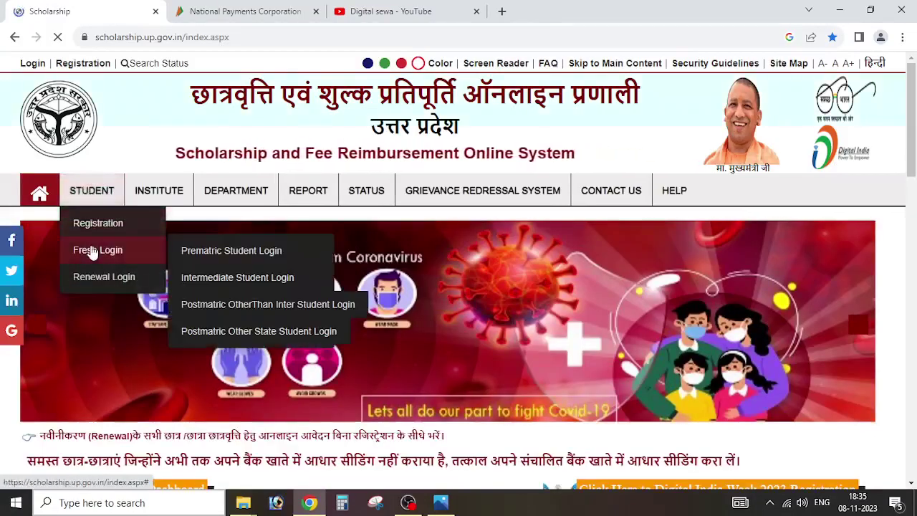
left_click(201, 251)
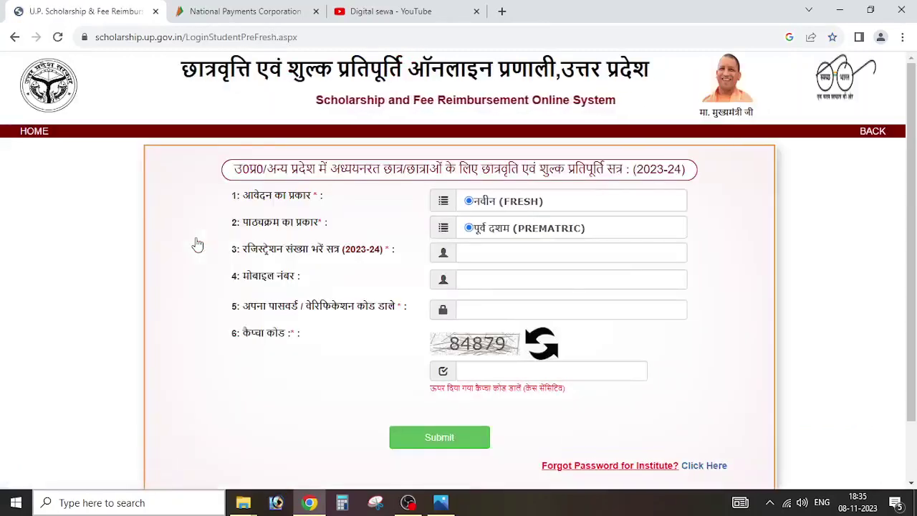
Step: Fill in a sample registration number, mobile number, password and the captcha, then submit
left_click(547, 249)
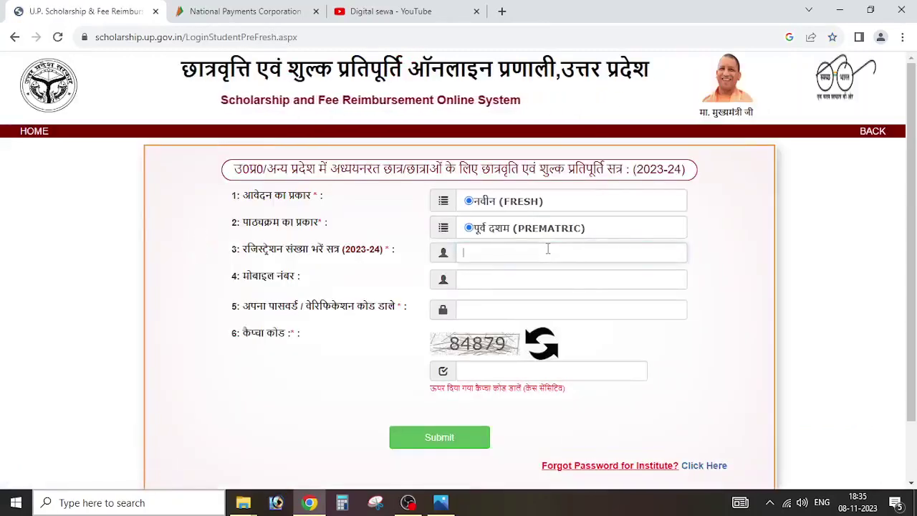
type("112121545451515")
left_click(540, 285)
type("1515151515")
left_click(529, 310)
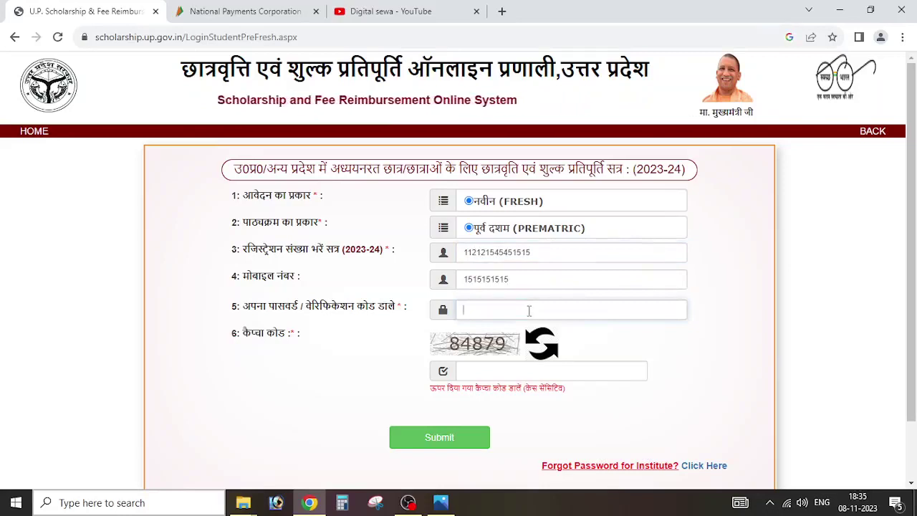
type("12345678910")
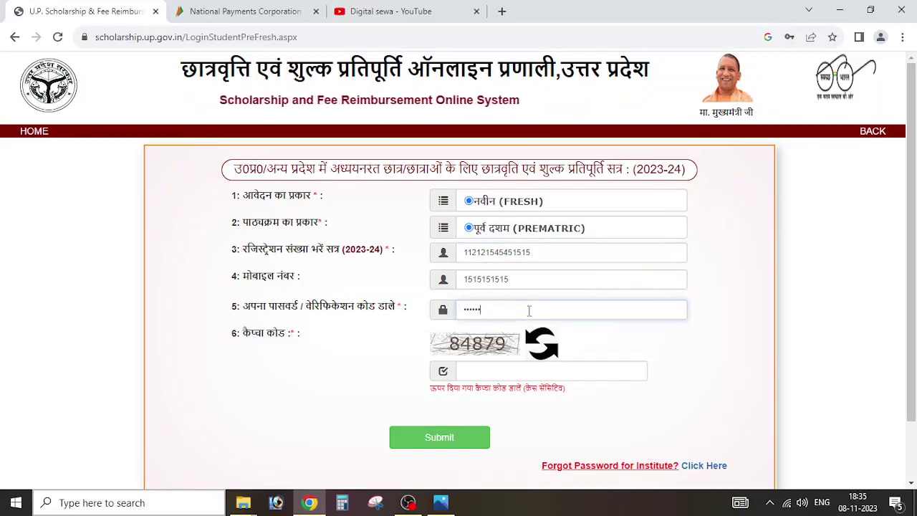
type("111")
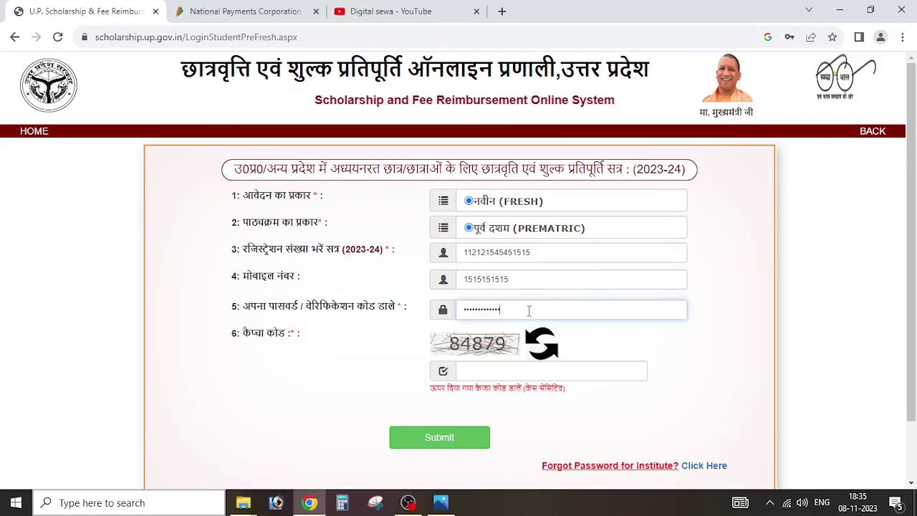
left_click(522, 370)
type("84879")
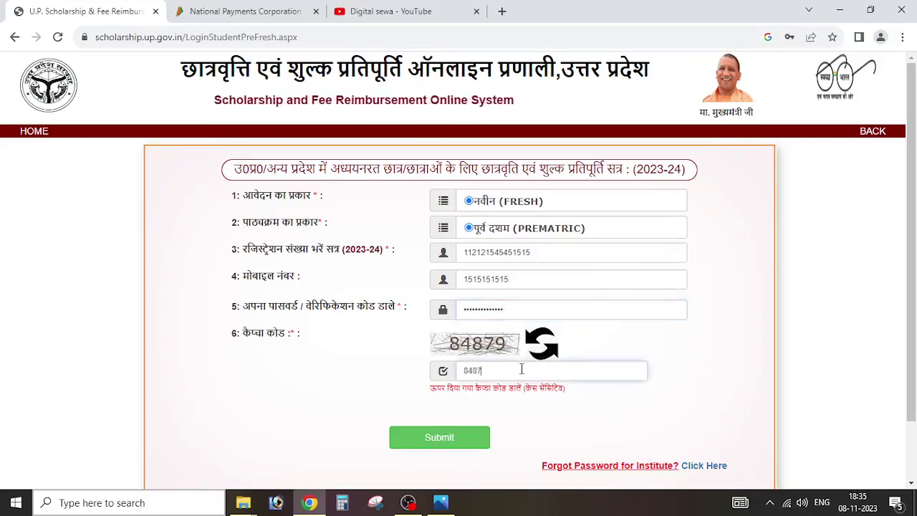
left_click(459, 437)
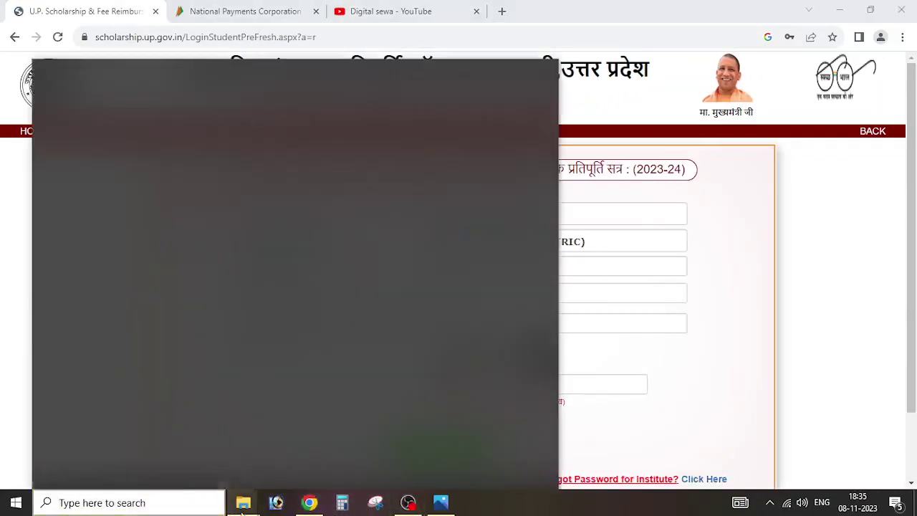
Step: Open the 3.jpeg student dashboard screenshot in Photos, closing and reopening it once
mouse_move(242, 512)
left_click(172, 445)
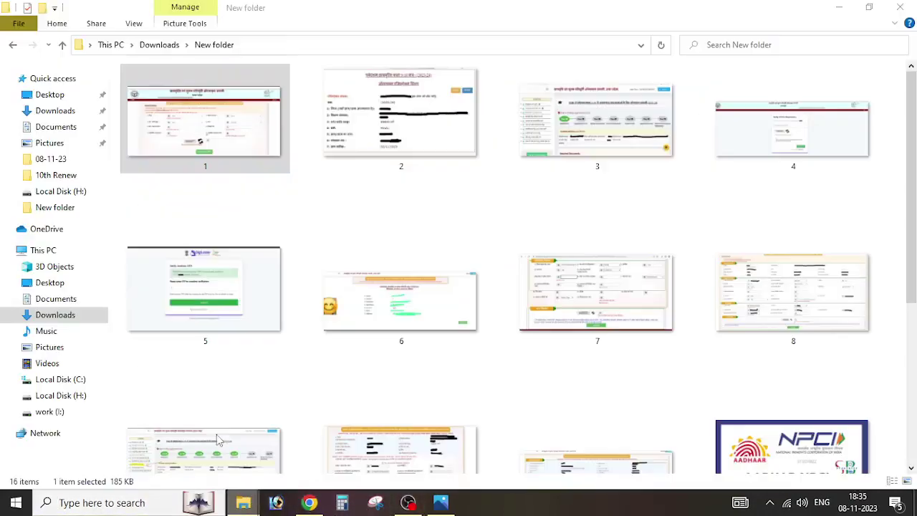
left_click(536, 169)
double_click(537, 169)
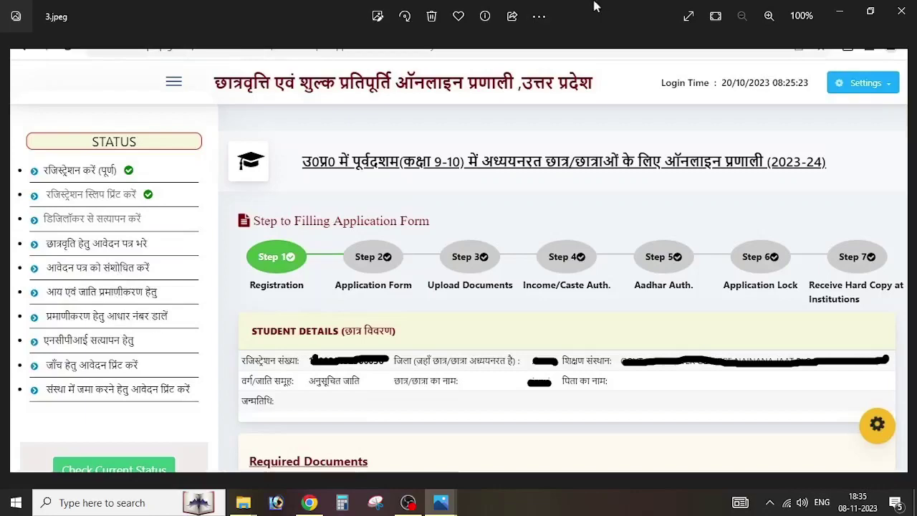
left_click(378, 17)
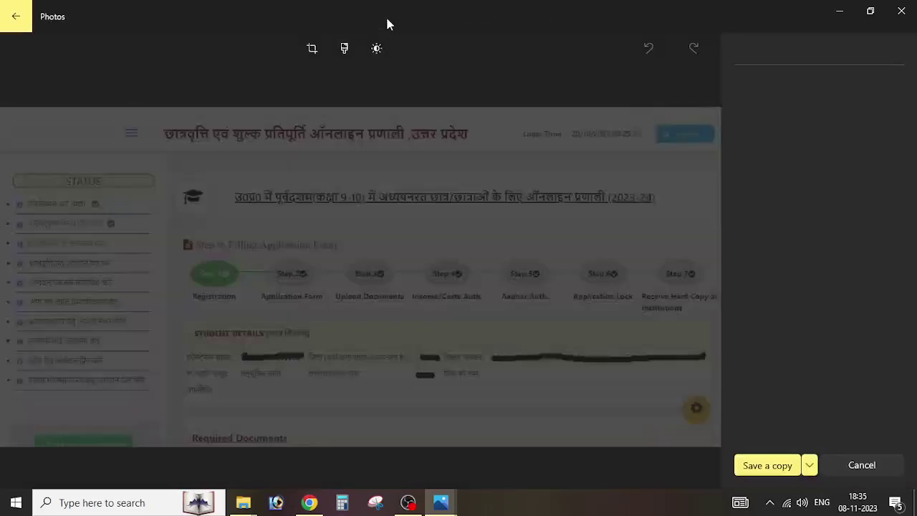
left_click(902, 10)
double_click(545, 109)
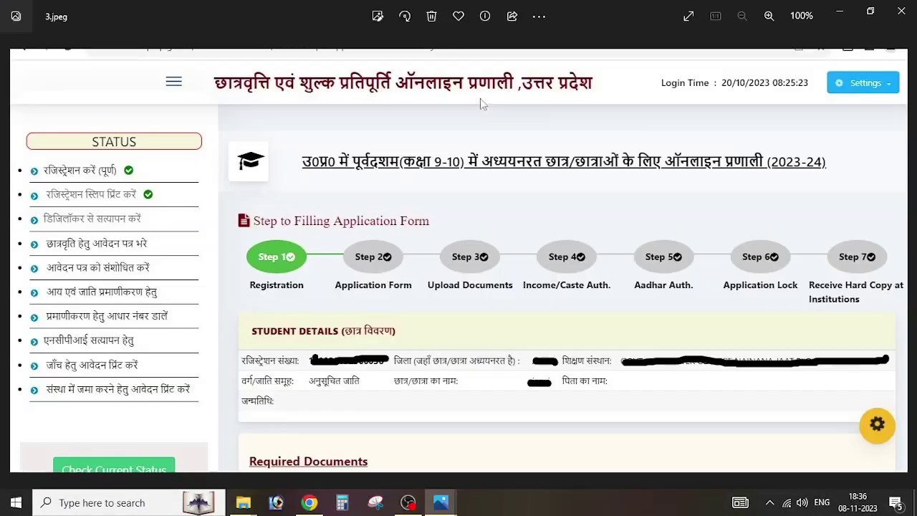
Step: In Markup with a red pen, tick the DigiLocker and Aadhaar items and underline the NPCI item on 3.jpeg
left_click(544, 25)
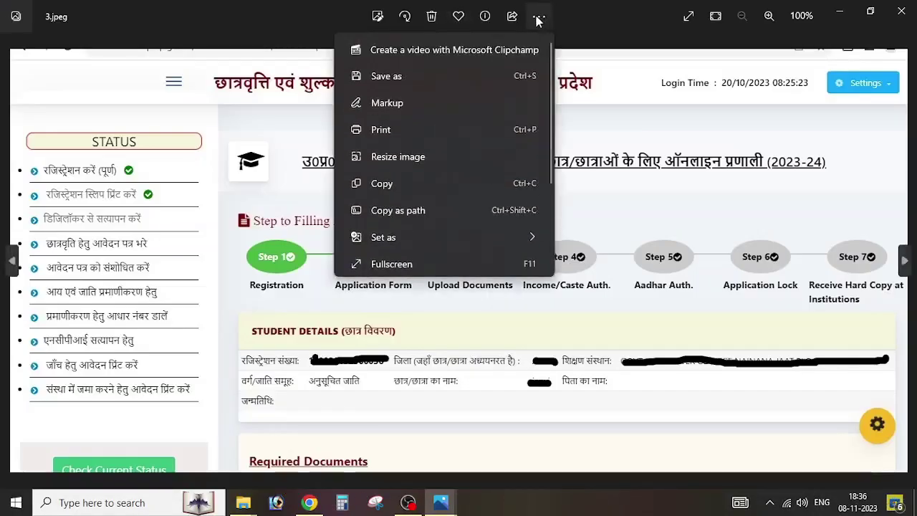
left_click(391, 103)
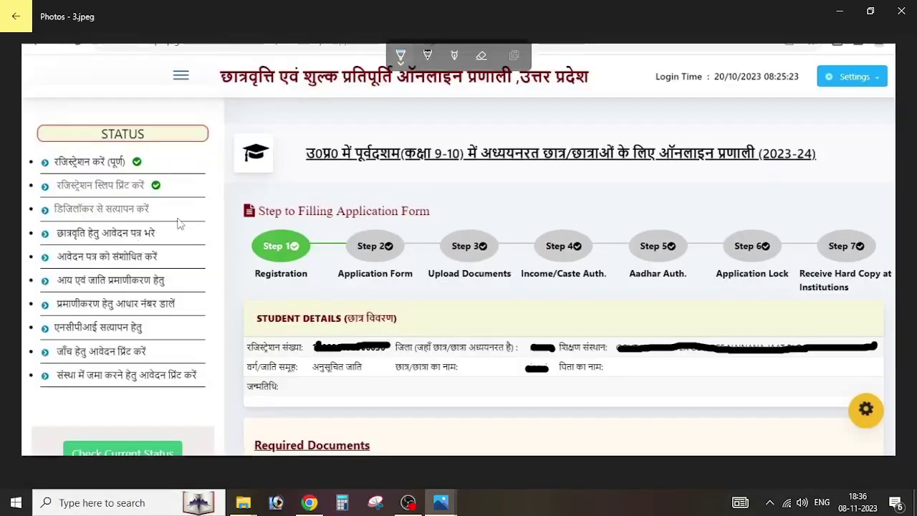
left_click(401, 57)
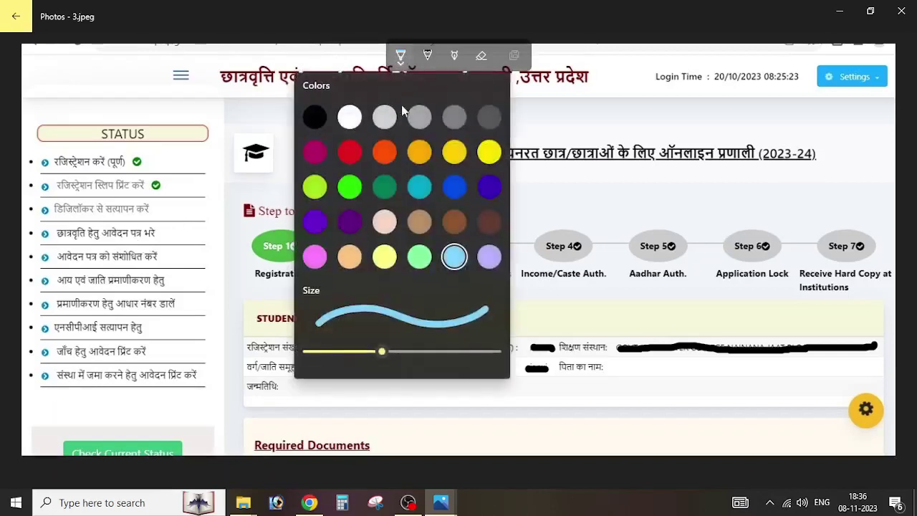
left_click(386, 152)
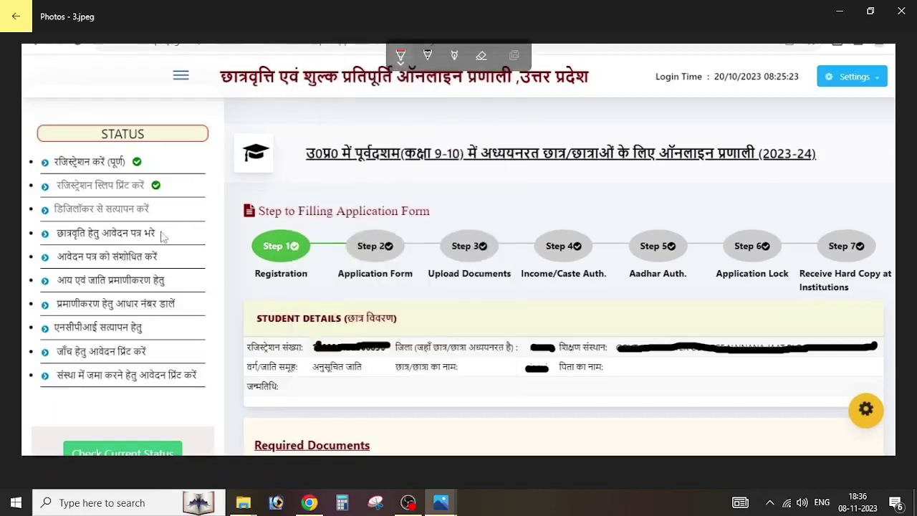
left_click_drag(155, 208, 199, 207)
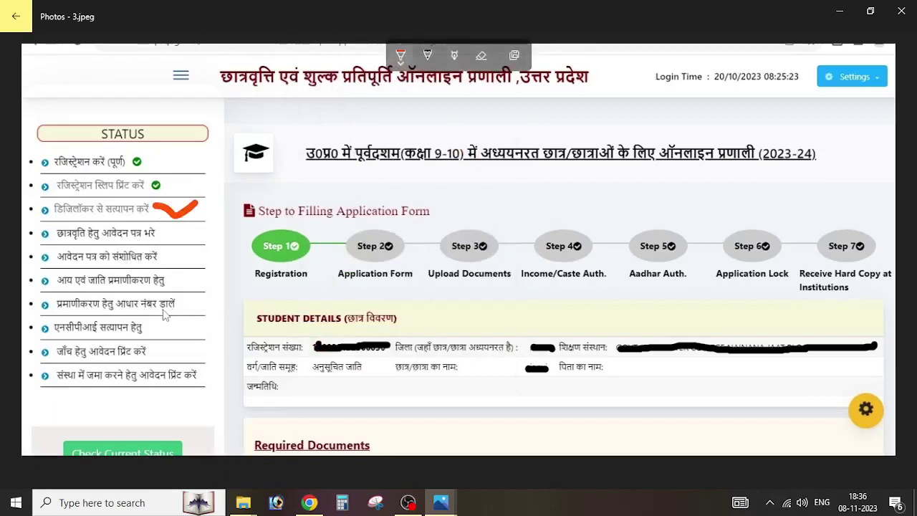
left_click_drag(189, 304, 211, 298)
left_click_drag(176, 324, 217, 329)
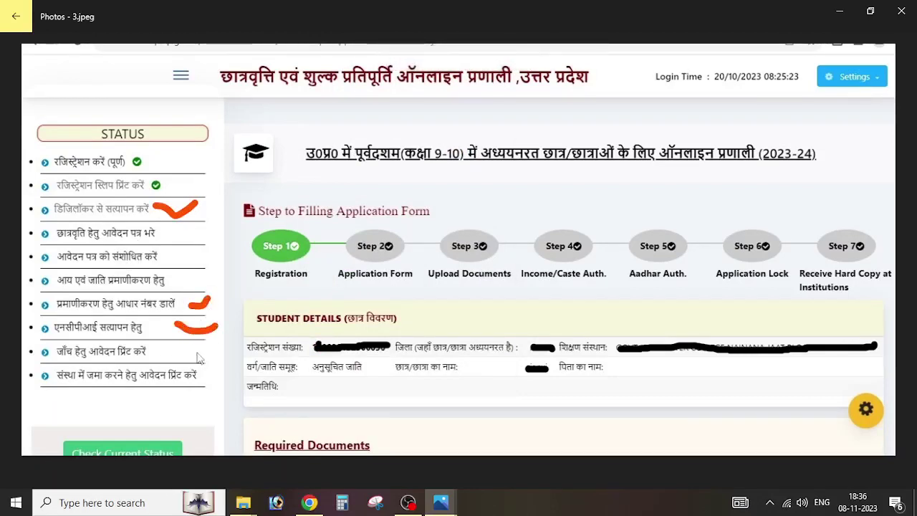
Step: Set a colour for the second pen, then erase the red marks beside the status list
left_click(428, 55)
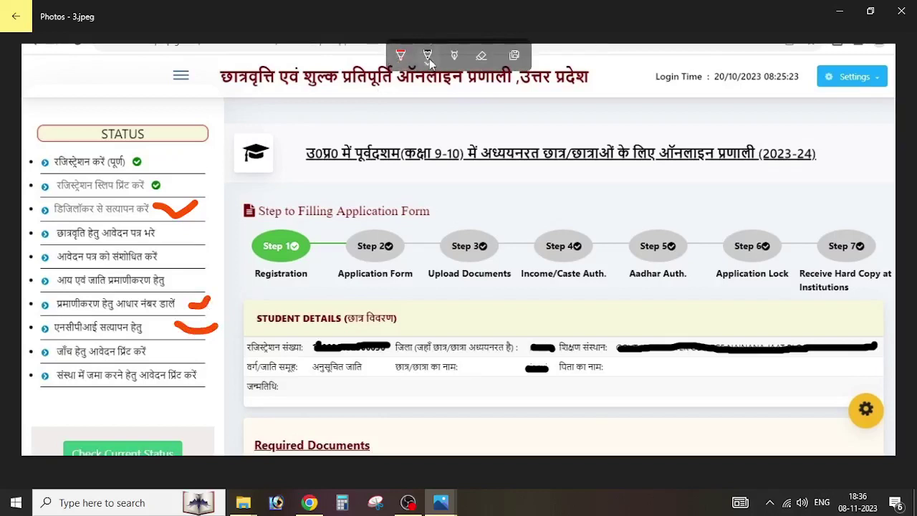
left_click(427, 55)
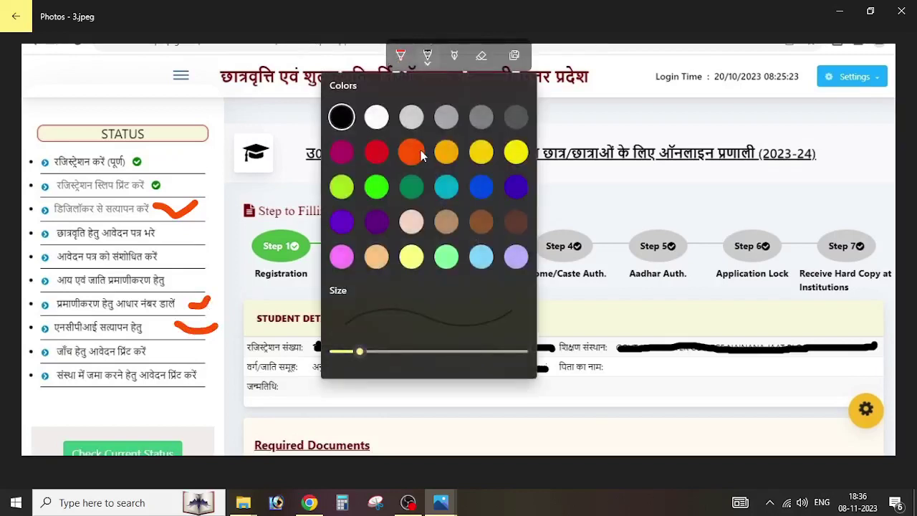
left_click(405, 149)
left_click(481, 55)
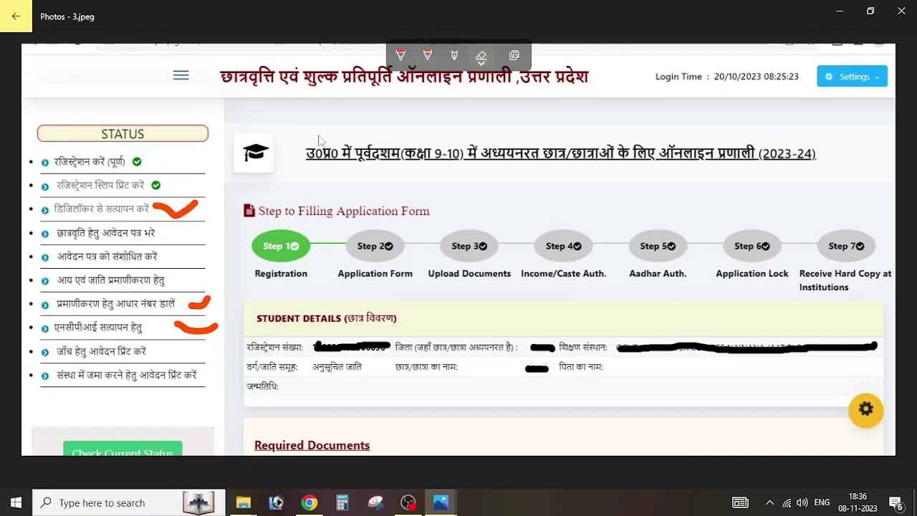
left_click(178, 212)
left_click_drag(204, 305, 205, 336)
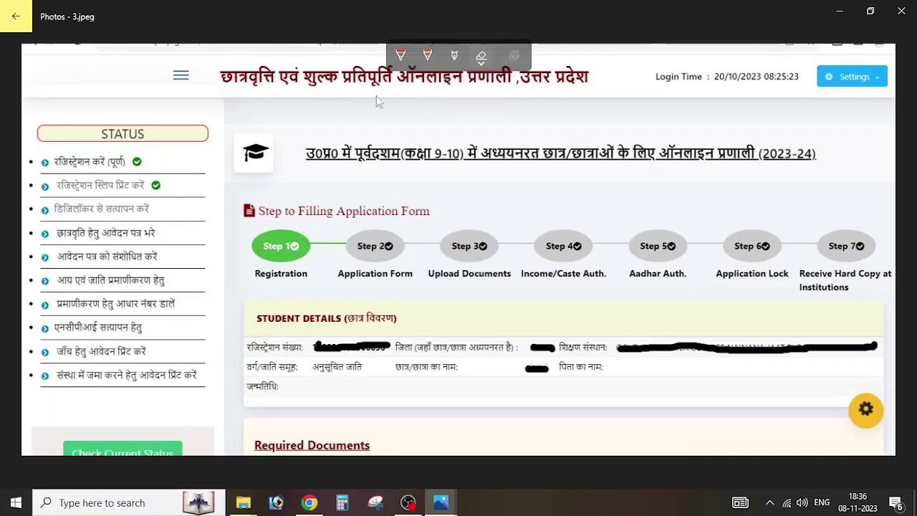
Step: Redraw a faint red tick beside the DigiLocker item, then close the Photos viewer
left_click(429, 56)
mouse_move(156, 209)
left_mouse_down()
mouse_move(173, 227)
mouse_move(195, 209)
left_mouse_up()
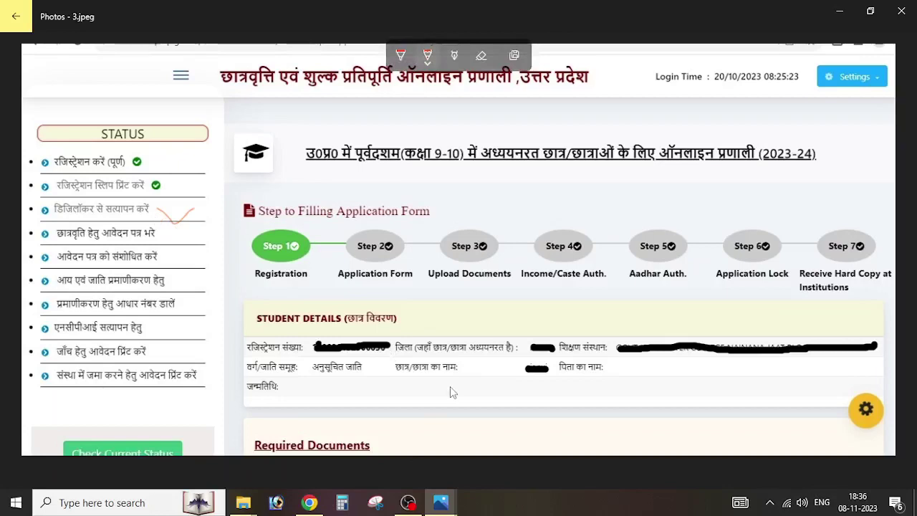
left_click(870, 11)
left_click(549, 31)
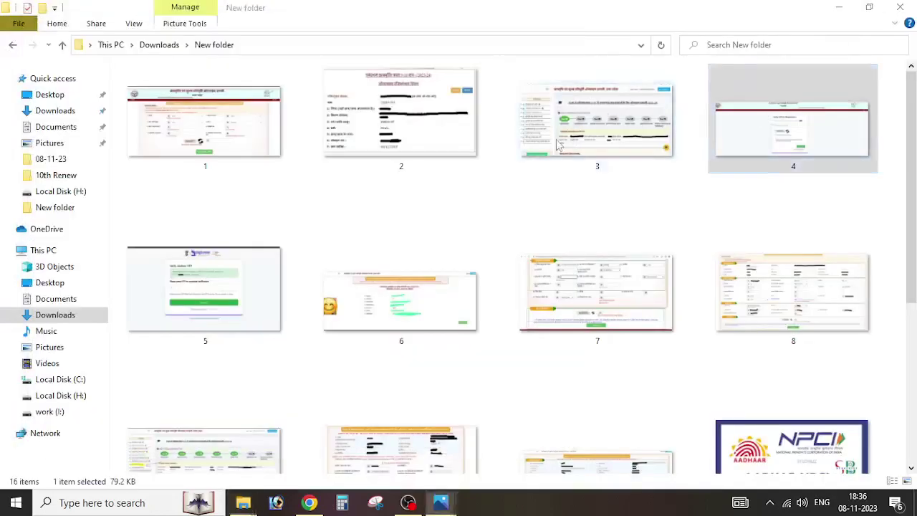
Step: Open the selected 4.jpeg screenshot in Photos with Enter
key("Return")
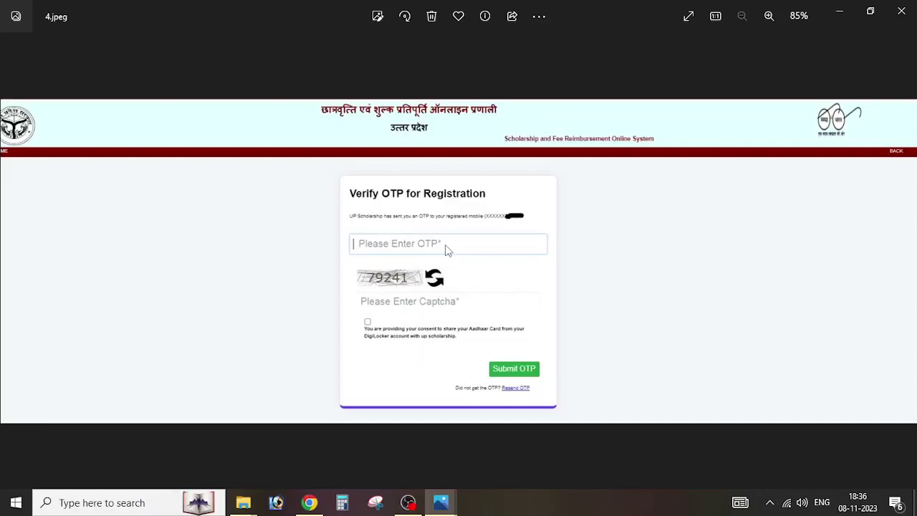
Step: Advance to the next screenshot, 5.jpeg, with the Right arrow
key("Right")
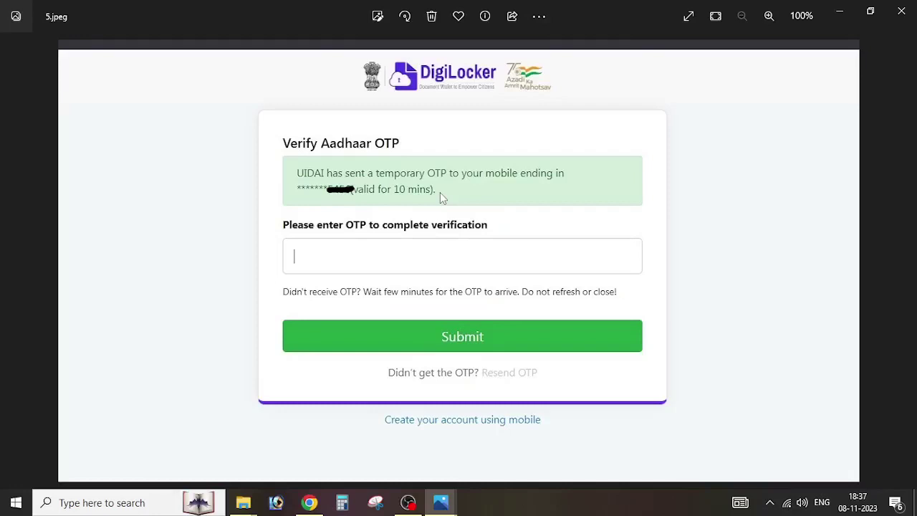
Step: Advance to screenshot 6.jpeg showing the Aadhaar details fetched from DigiLocker
key("Right")
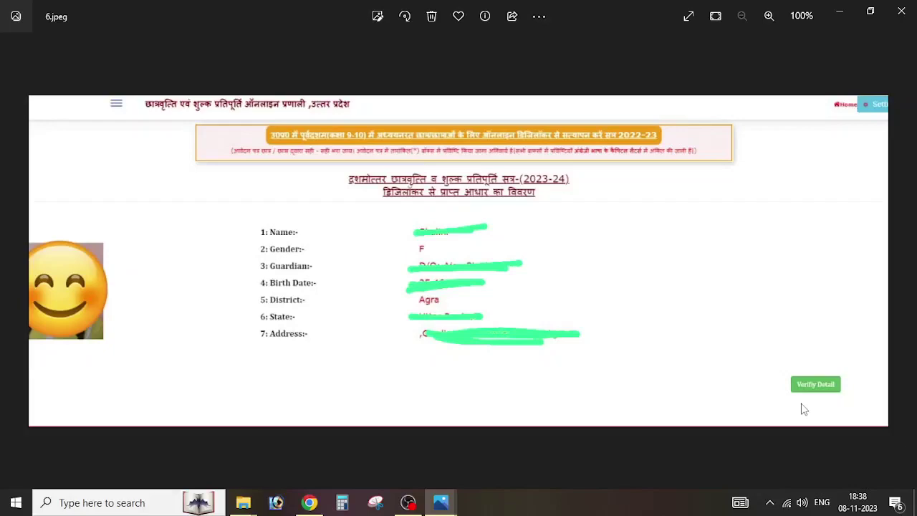
Step: Return to 3.jpeg and draw a blue tick under the 'छात्रवृत्ति हेतु आवेदन पत्र भरे' item in Markup
key("Right")
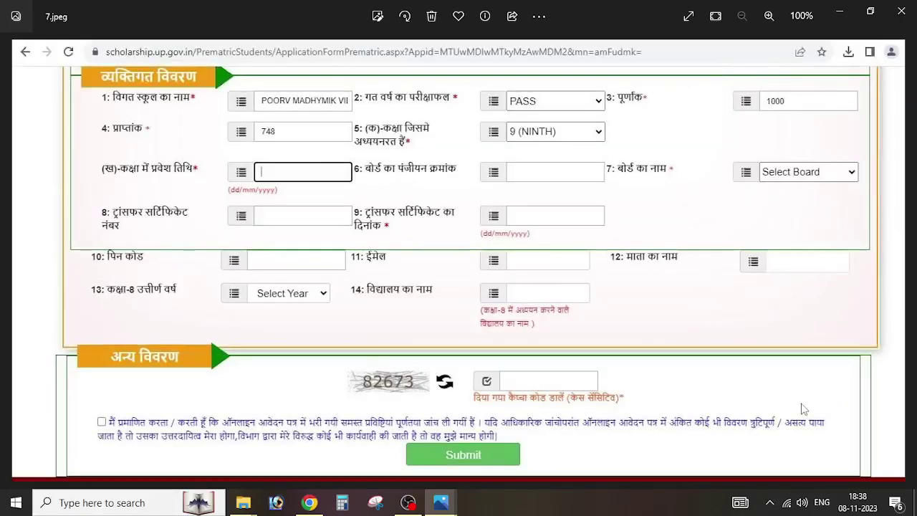
key("Left")
key("Left")
key("Left")
key("Left")
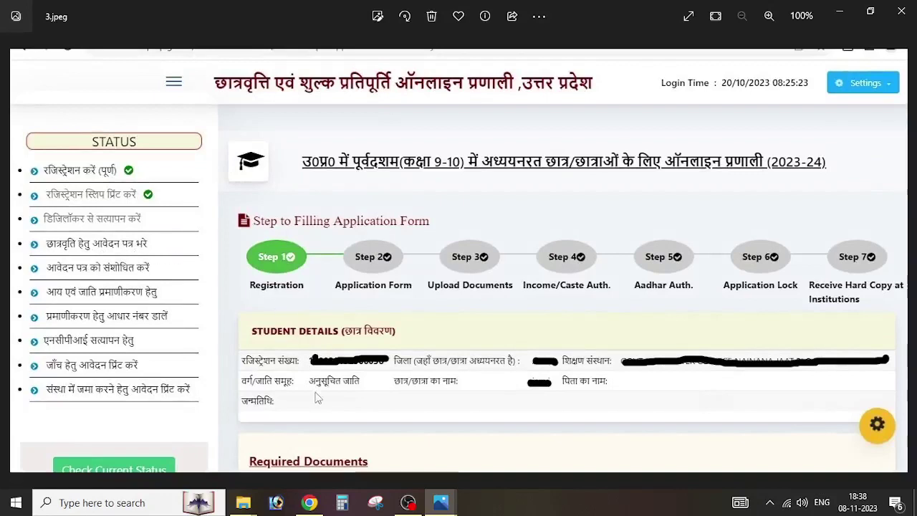
left_click(539, 15)
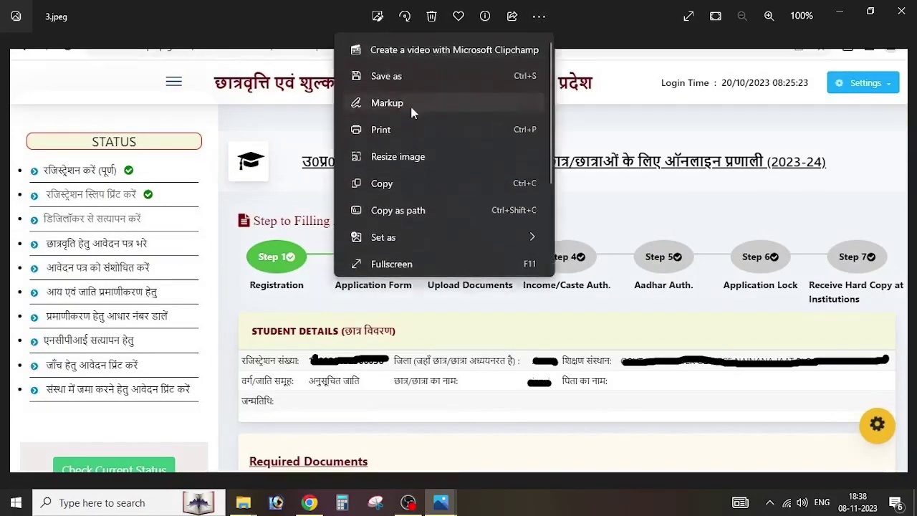
left_click(411, 104)
left_click_drag(175, 239, 199, 226)
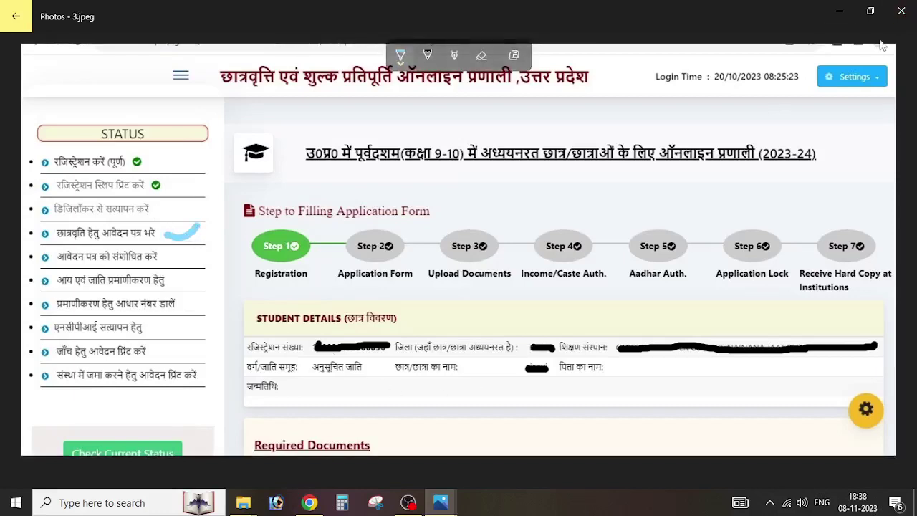
Step: Open screenshot 7, then view and close the aadhar-npci-link image from the folder
left_click(901, 10)
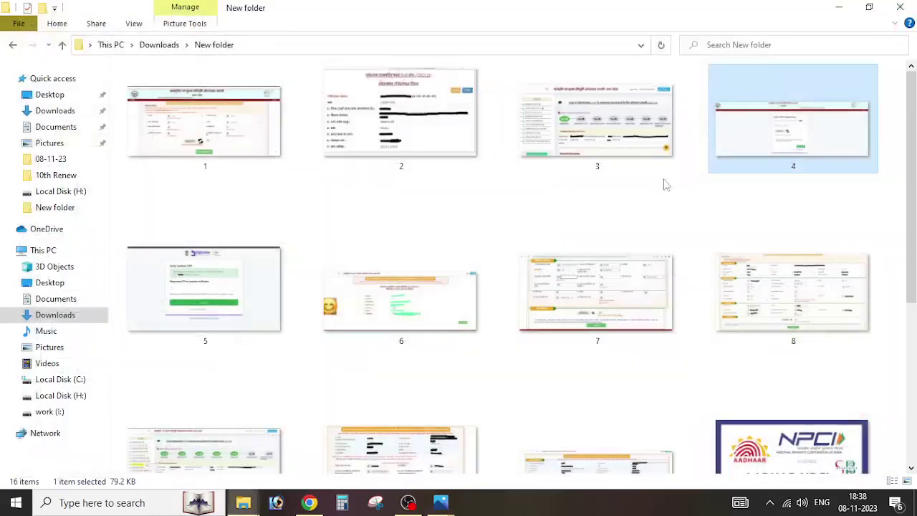
double_click(537, 239)
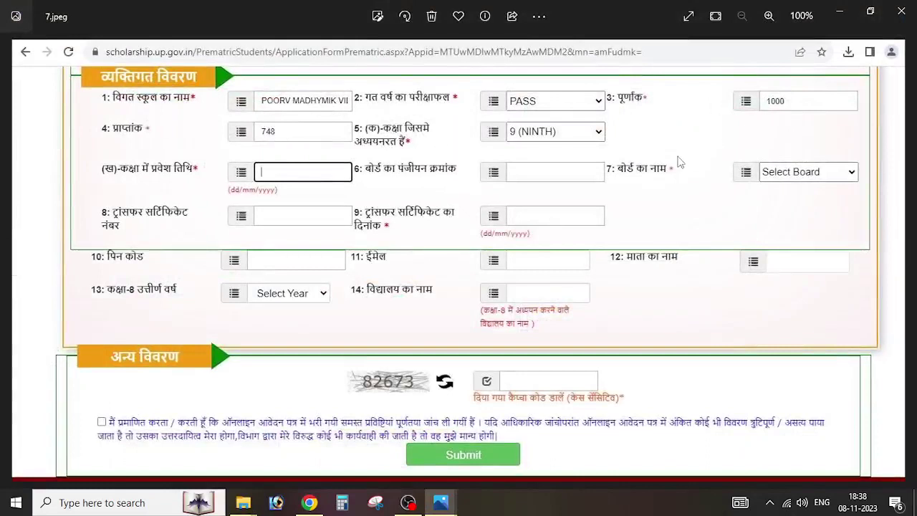
left_click(842, 10)
scroll(620, 351, "down", 3)
double_click(711, 239)
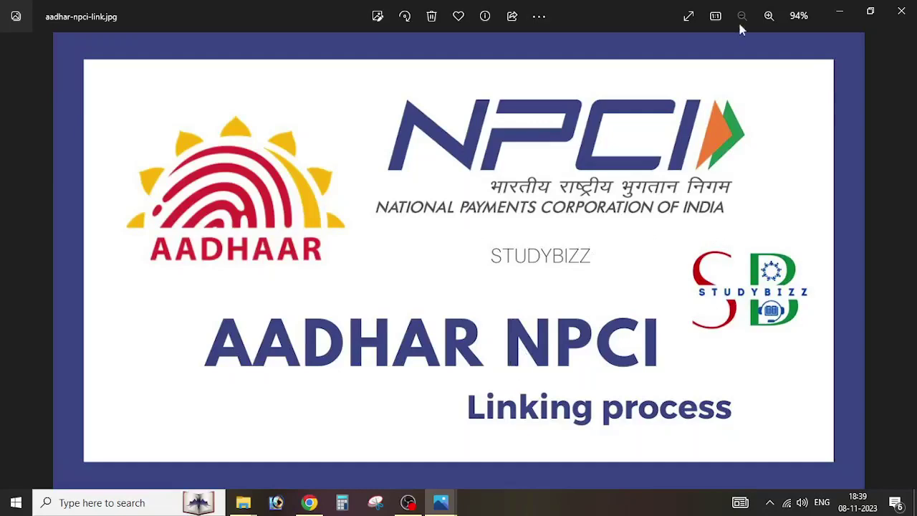
left_click(902, 11)
Step: Reopen form screenshot 7 in Photos and compare it briefly with 8.jpeg
left_click(818, 99)
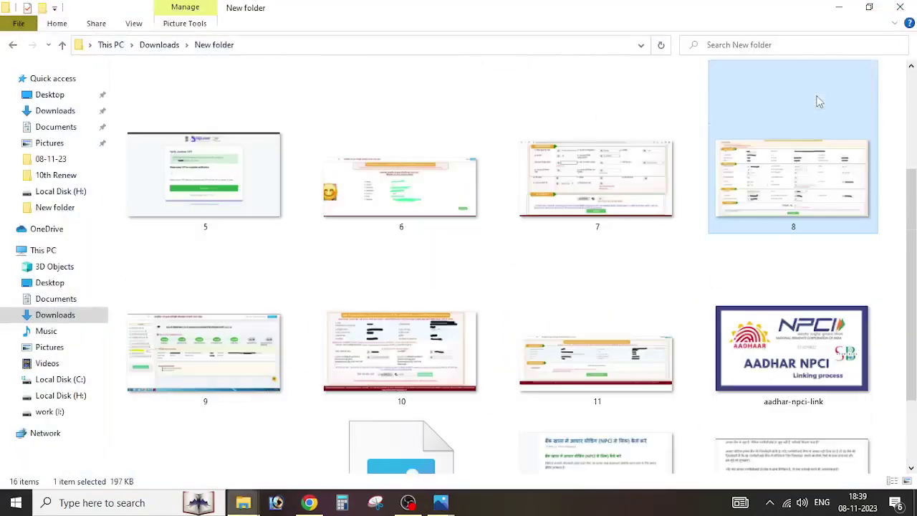
left_click(669, 163)
double_click(631, 171)
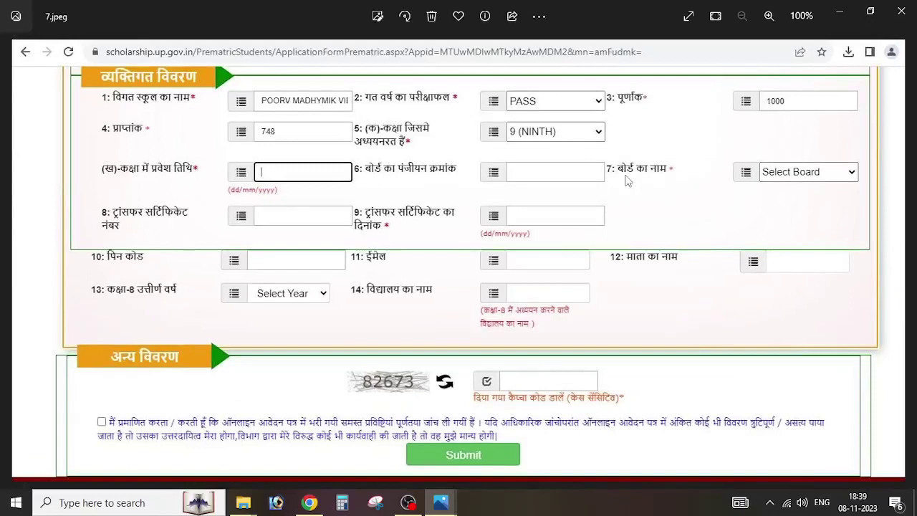
key("Right")
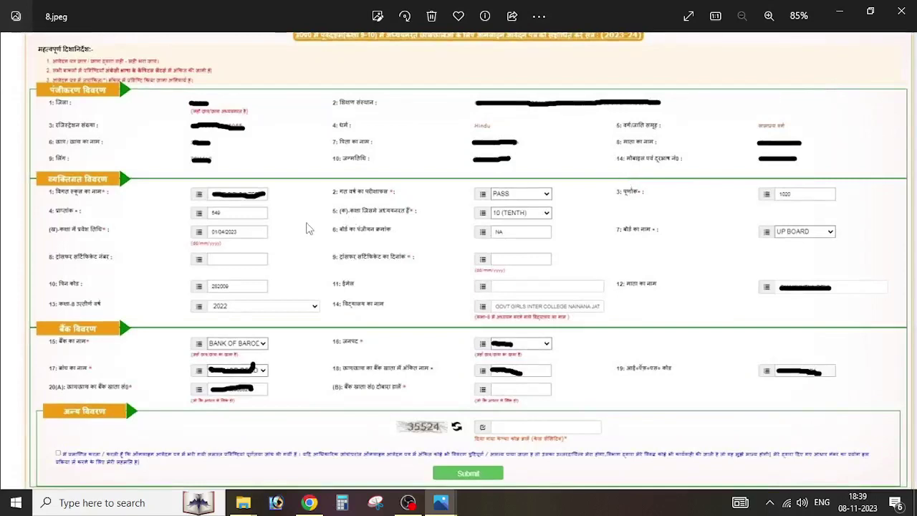
key("Left")
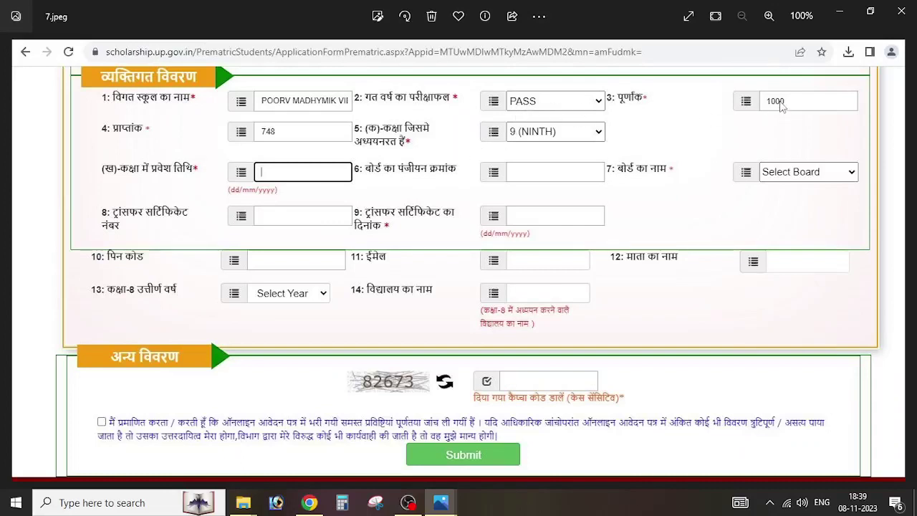
left_click(539, 23)
Step: With a red markup pen, mark the 748 marks, class 9, admission date and board registration fields
left_click(422, 101)
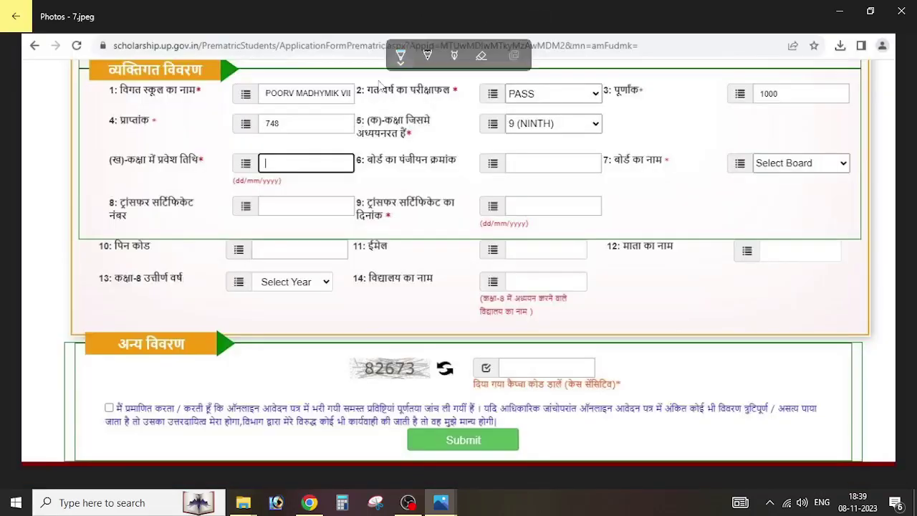
left_click(428, 55)
left_click(415, 159)
left_click_drag(311, 127, 354, 120)
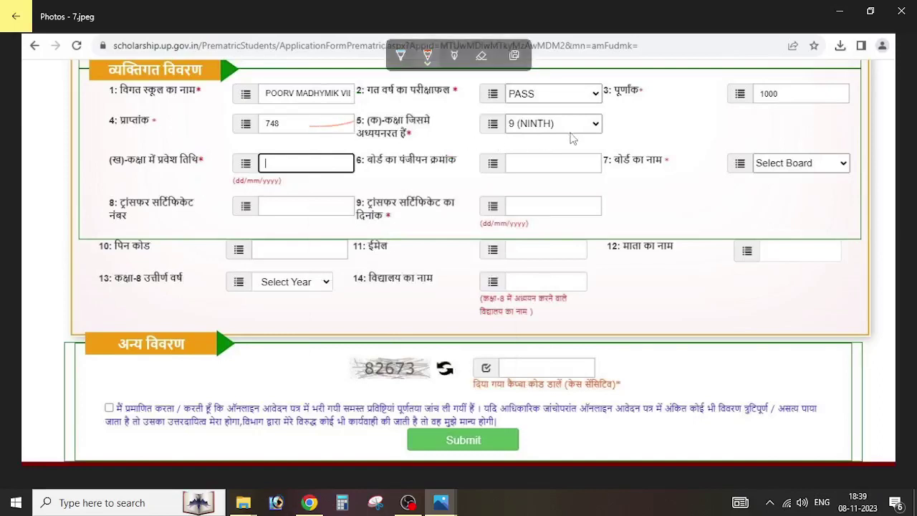
left_click_drag(574, 128, 609, 124)
left_click(427, 56)
left_click_drag(304, 160, 347, 156)
left_click_drag(531, 160, 579, 146)
Step: Tick board name, TC date, pin code, mother's name, e-mail, school, captcha and declaration, then close
left_click_drag(663, 171, 712, 159)
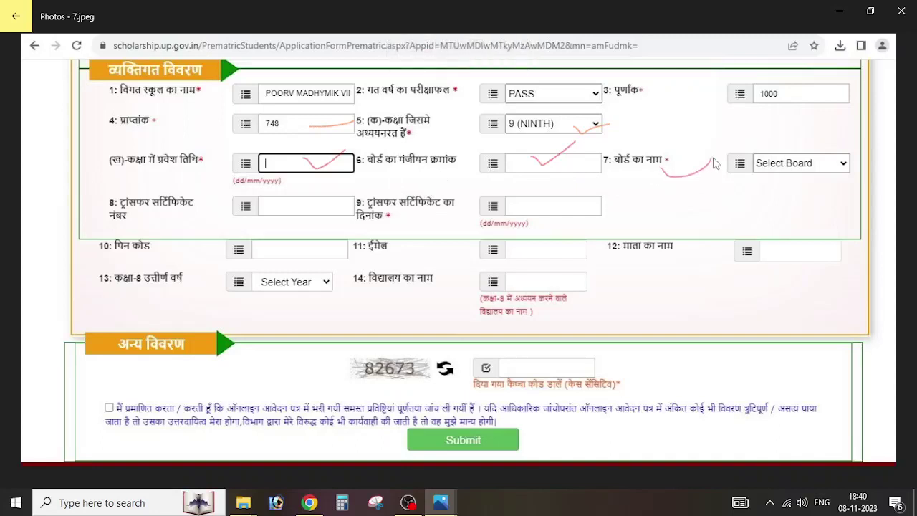
mouse_move(340, 200)
left_mouse_down()
mouse_move(349, 207)
mouse_move(369, 191)
left_mouse_up()
mouse_move(301, 244)
left_mouse_down()
mouse_move(308, 250)
mouse_move(366, 226)
left_mouse_up()
left_click_drag(732, 247, 767, 231)
mouse_move(675, 233)
left_mouse_down()
mouse_move(617, 241)
mouse_move(663, 268)
mouse_move(678, 259)
mouse_move(673, 244)
mouse_move(696, 279)
mouse_move(647, 270)
left_mouse_up()
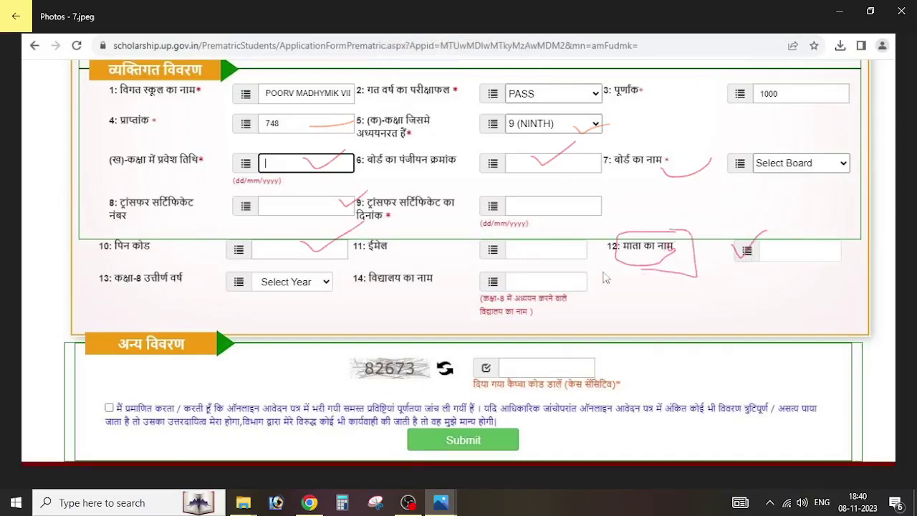
left_click_drag(450, 250, 515, 242)
left_click_drag(228, 286, 331, 286)
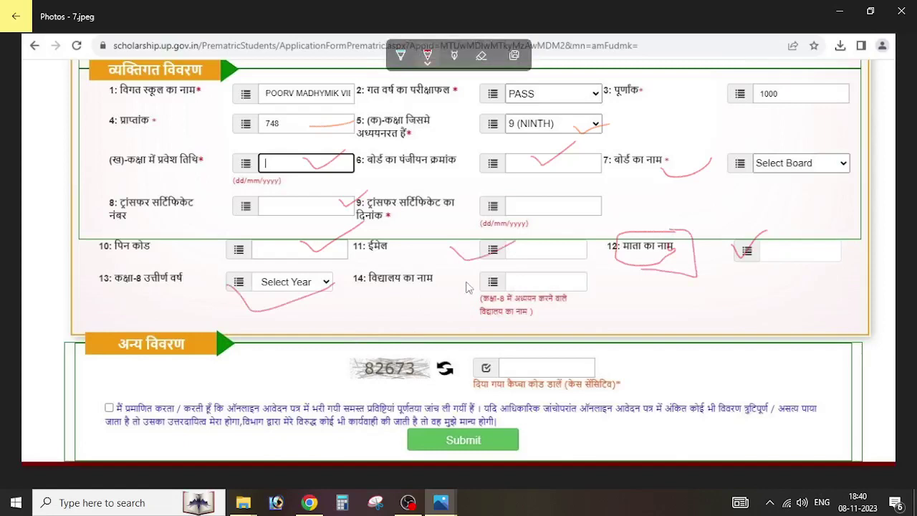
left_click_drag(467, 285, 529, 286)
left_click_drag(508, 366, 549, 357)
left_click_drag(117, 405, 130, 400)
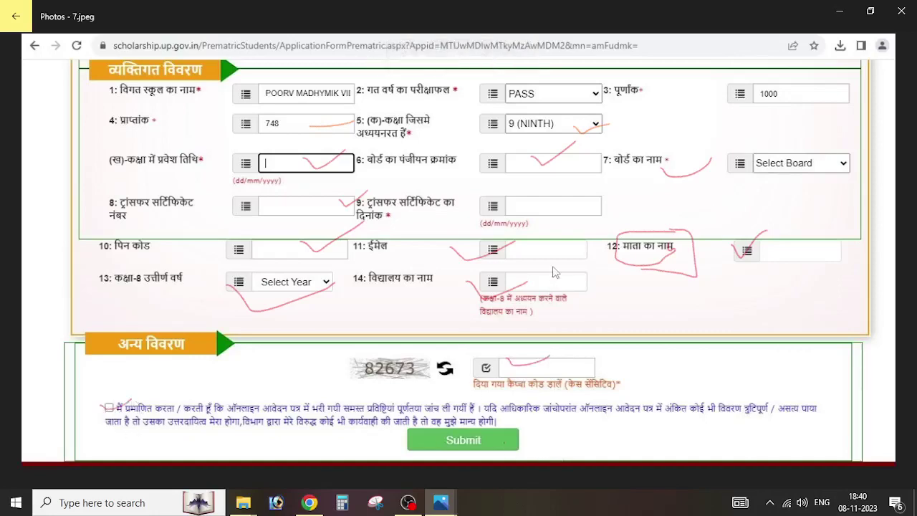
left_click(902, 11)
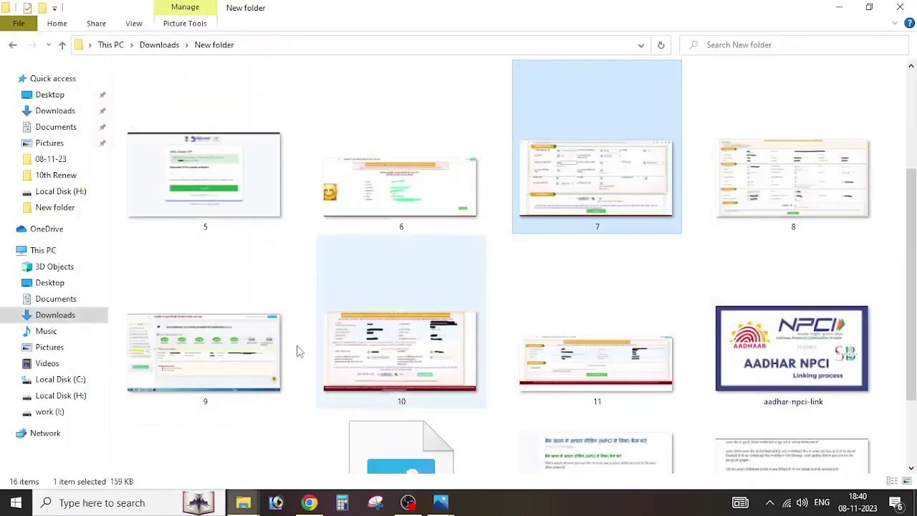
Step: Open 9.jpeg and draw a red arrow pointing at the income and caste authentication row
double_click(276, 351)
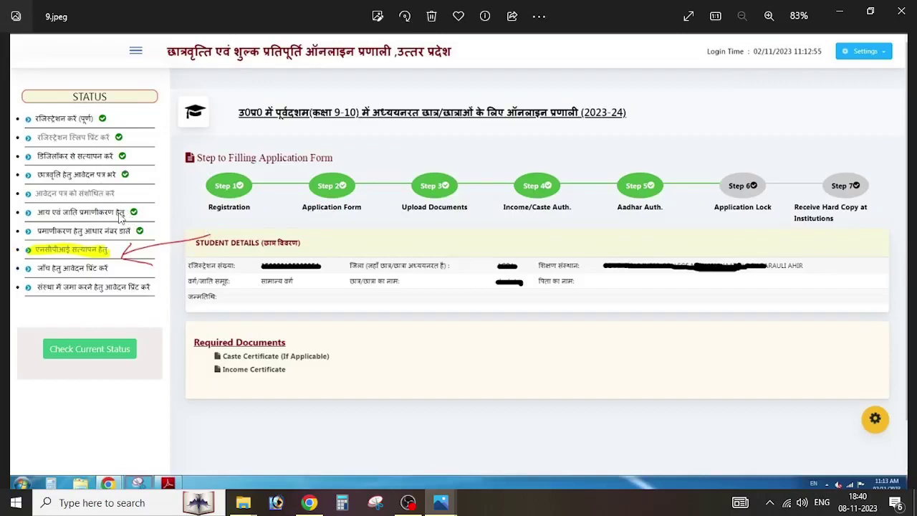
left_click(539, 16)
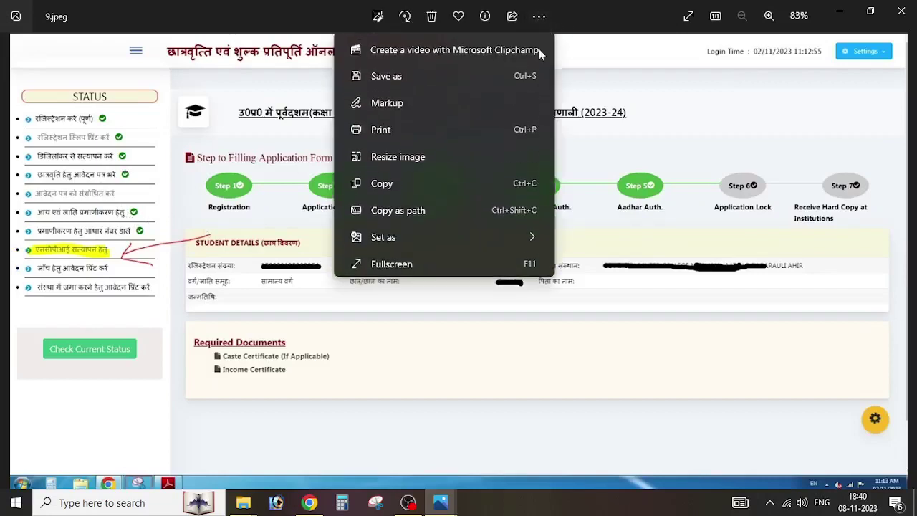
left_click(423, 100)
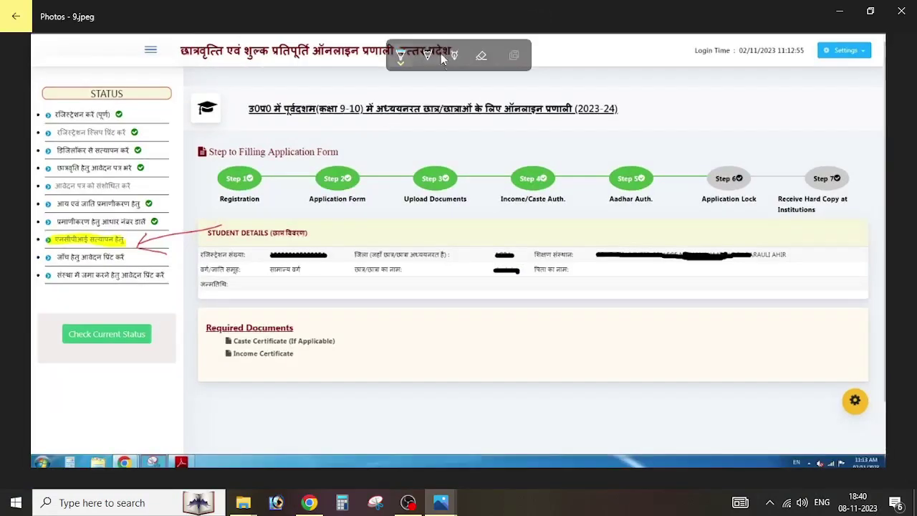
left_click(427, 62)
left_click(374, 148)
left_click_drag(148, 212, 172, 197)
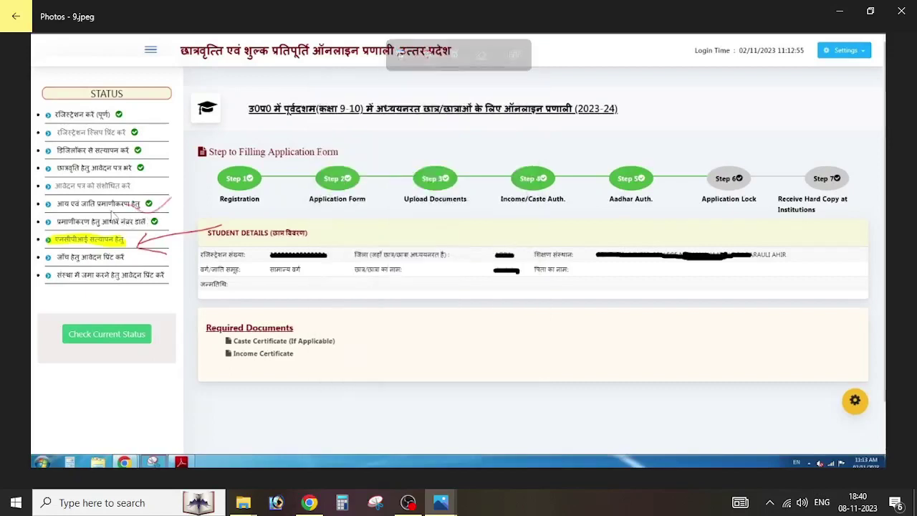
left_click_drag(72, 213, 254, 210)
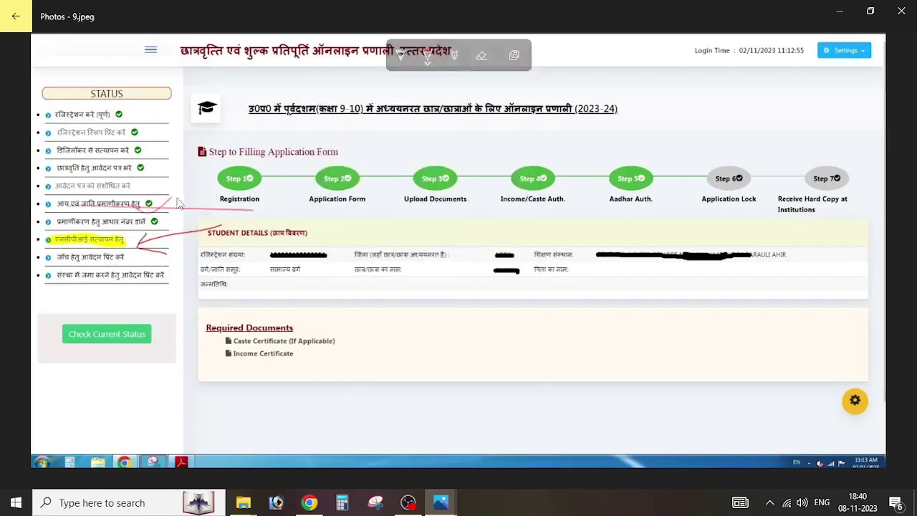
left_click_drag(50, 213, 208, 210)
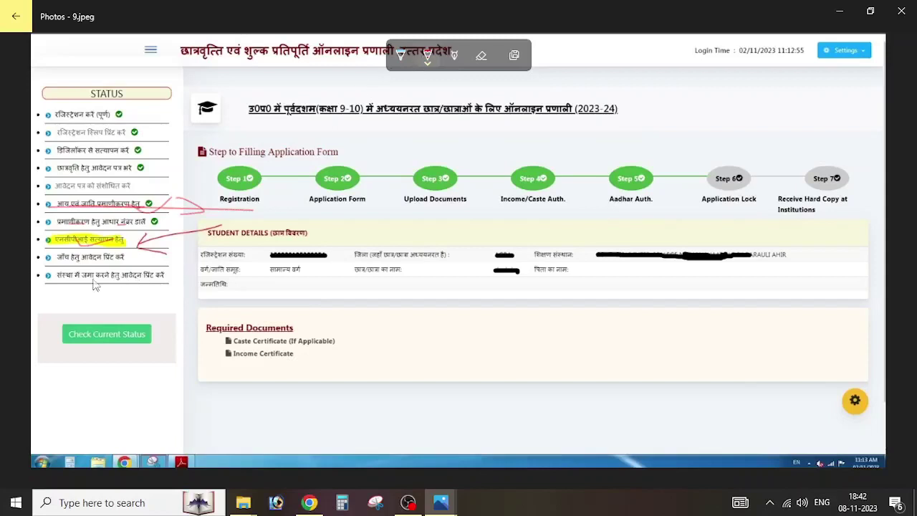
Step: Draw a red box around the final status item about printing the application
mouse_move(60, 285)
left_mouse_down()
mouse_move(172, 279)
mouse_move(154, 270)
mouse_move(48, 273)
mouse_move(47, 288)
mouse_move(66, 294)
mouse_move(121, 286)
left_mouse_up()
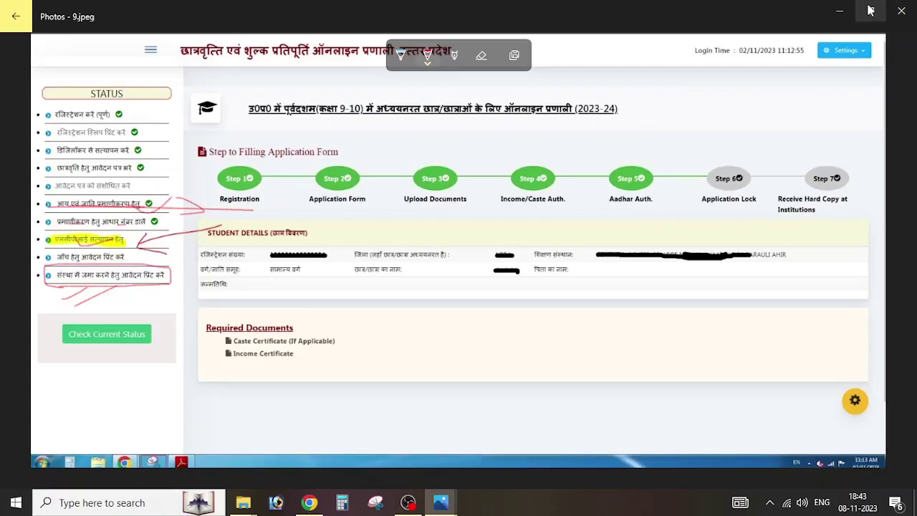
left_click(910, 9)
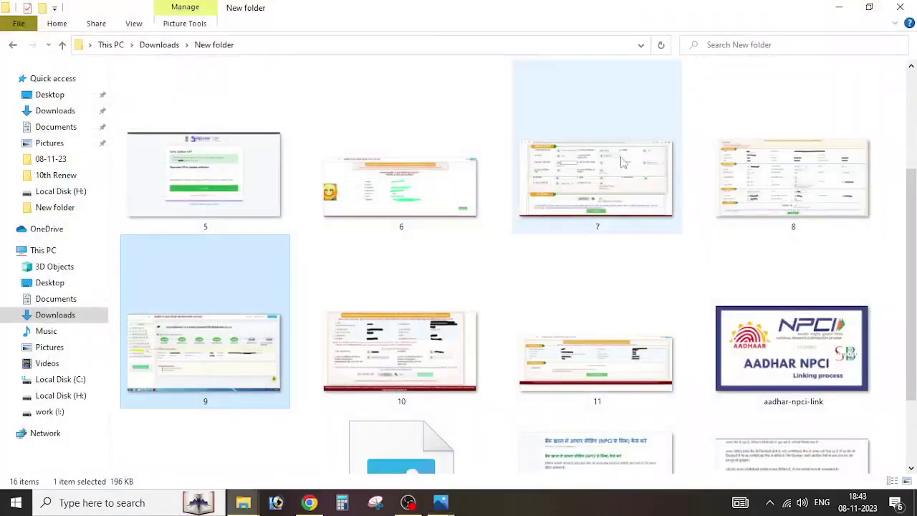
scroll(595, 244, "down", 2)
double_click(592, 255)
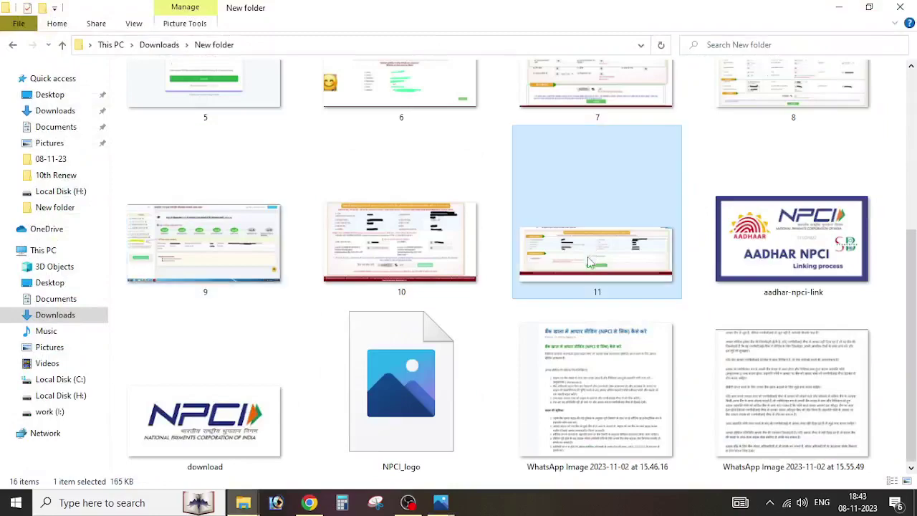
scroll(465, 292, "up", 4)
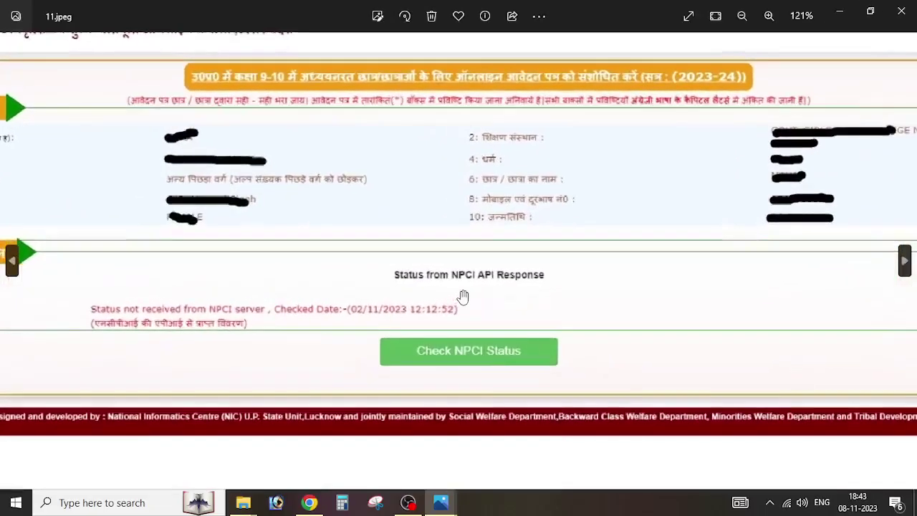
scroll(499, 339, "down", 4)
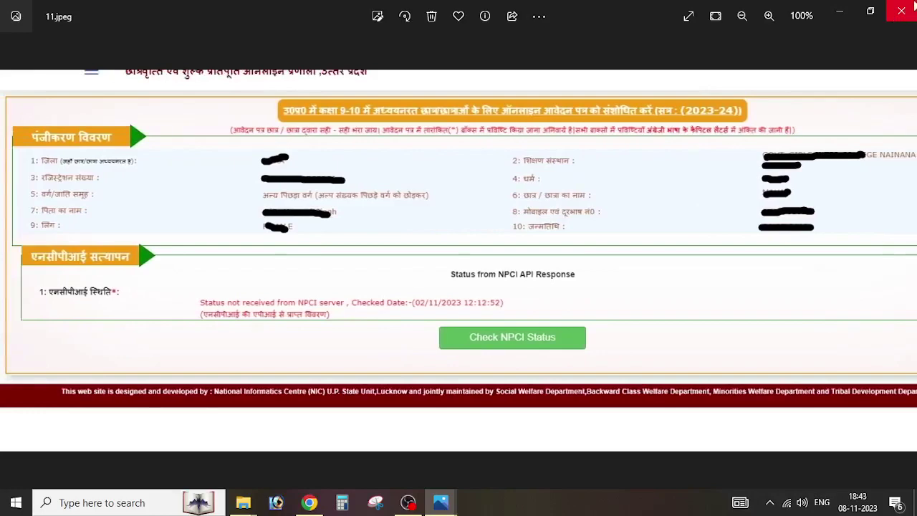
left_click(905, 13)
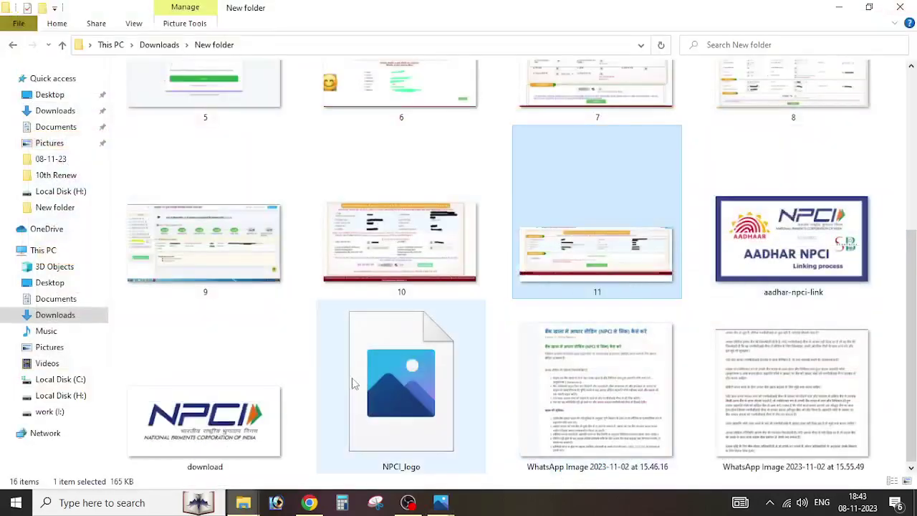
left_click(225, 373)
key("Return")
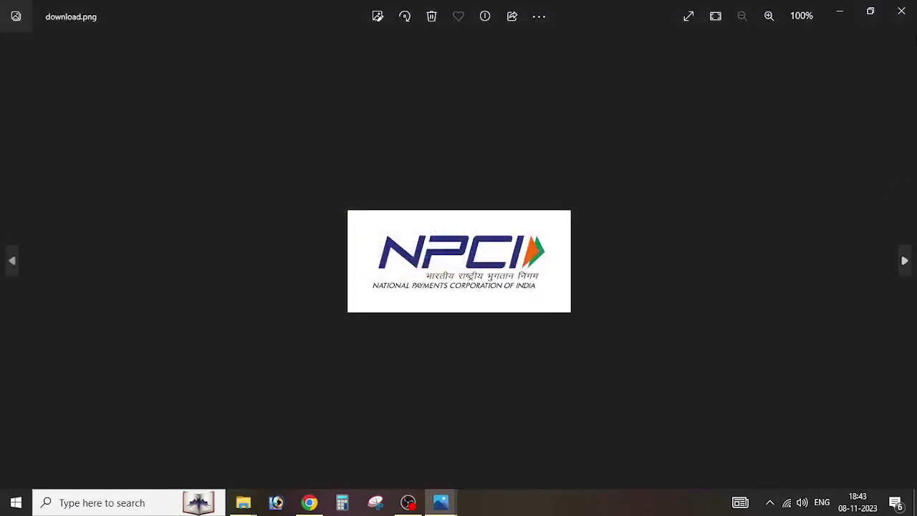
left_click(900, 12)
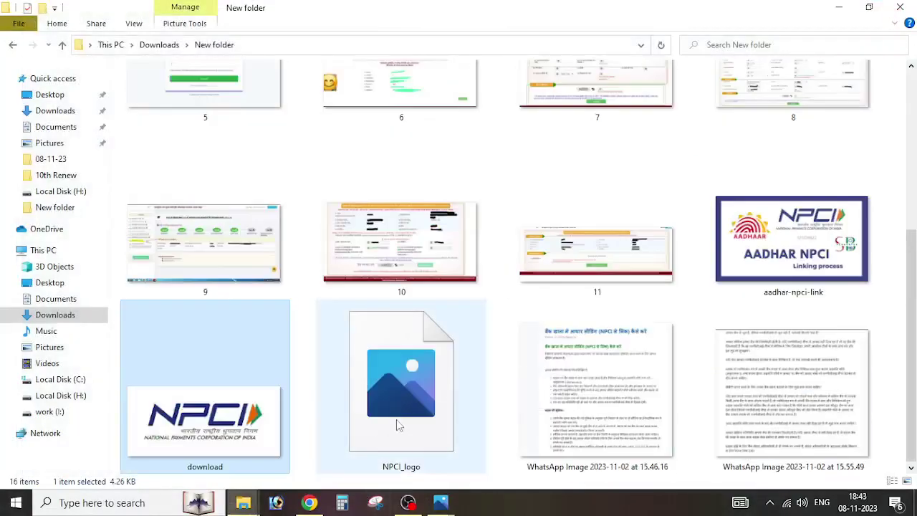
left_click(413, 238)
double_click(414, 238)
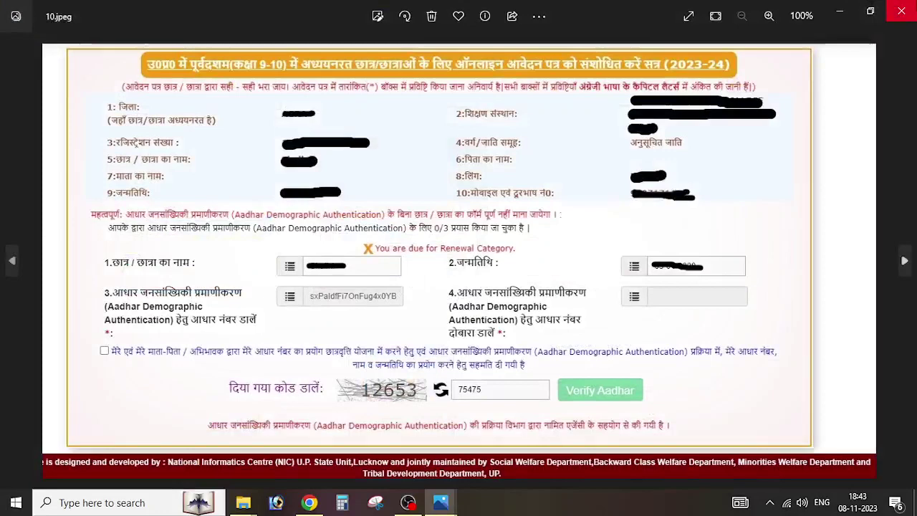
left_click(902, 10)
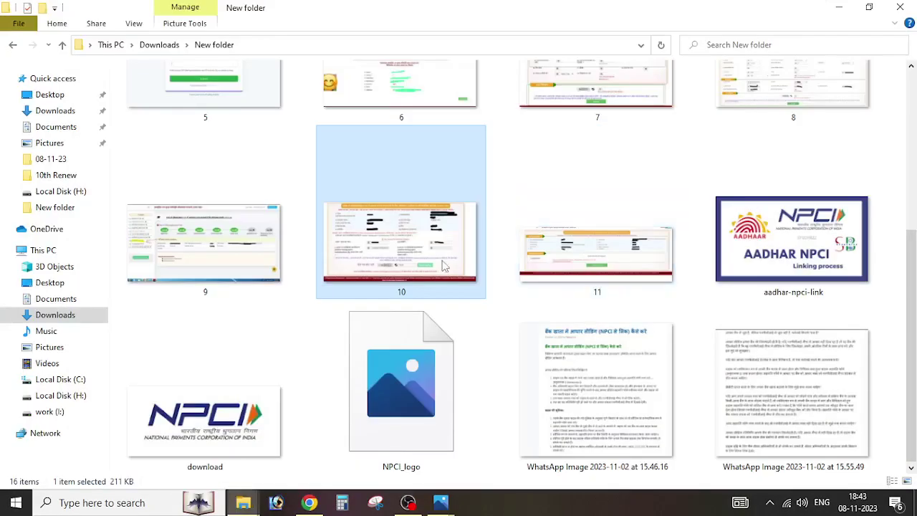
Step: Show the Digital sewa YouTube channel in Chrome, try Subscribe, then bring OBS to the front
left_click(310, 503)
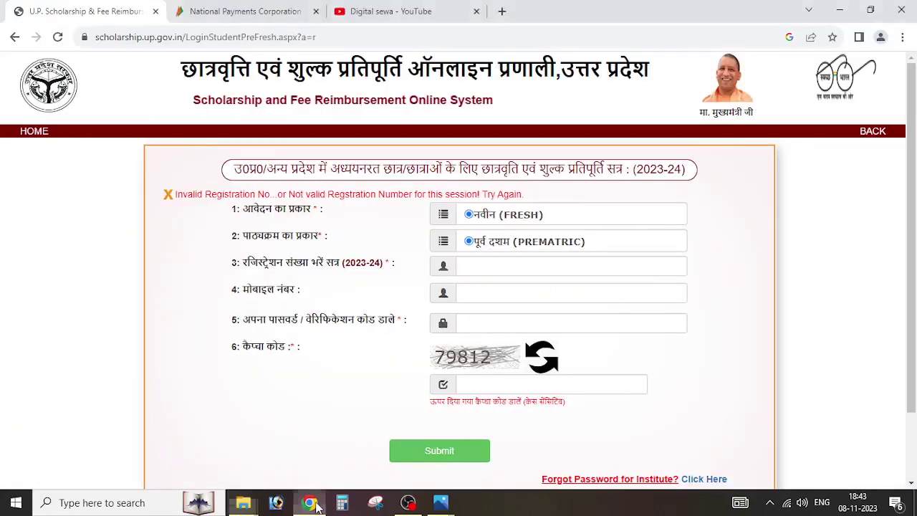
left_click(423, 10)
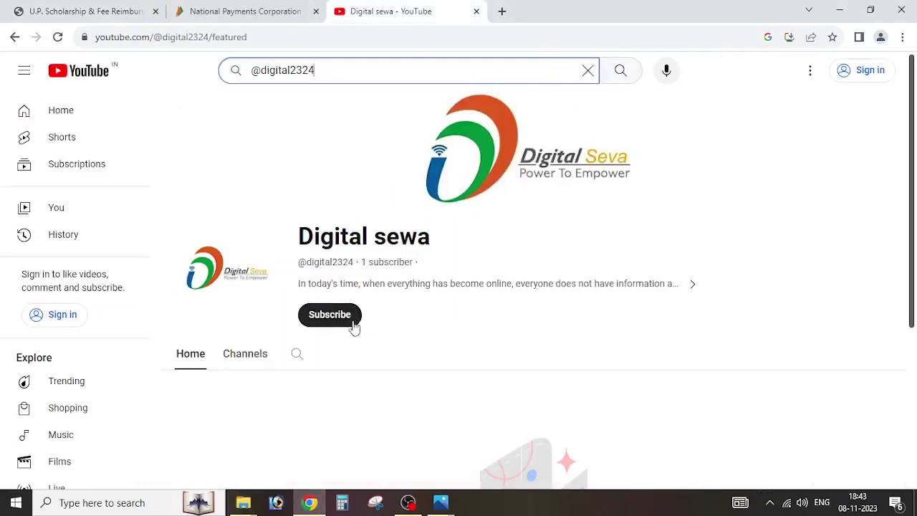
left_click(347, 324)
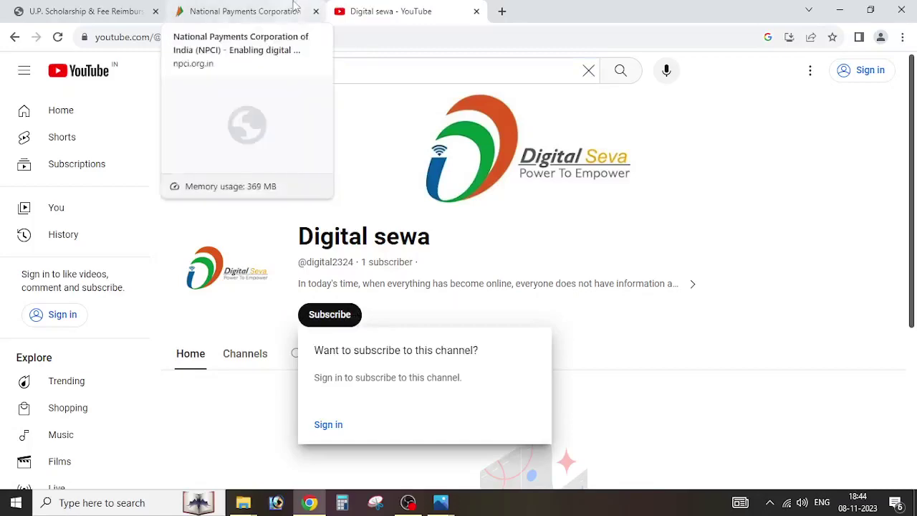
left_click(409, 503)
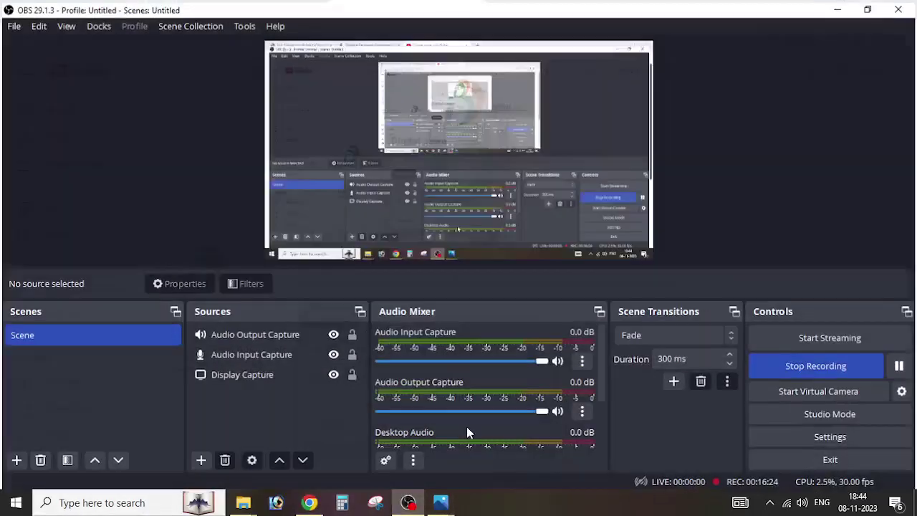